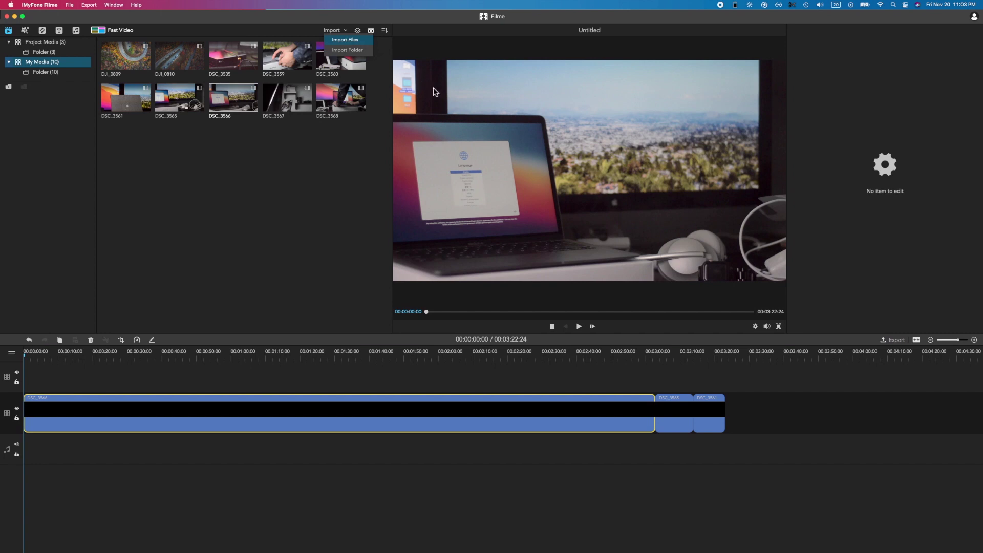
# Import the DSC_2874.MOV clip from the 102D3200 folder into My Media
pyautogui.click(434, 91)
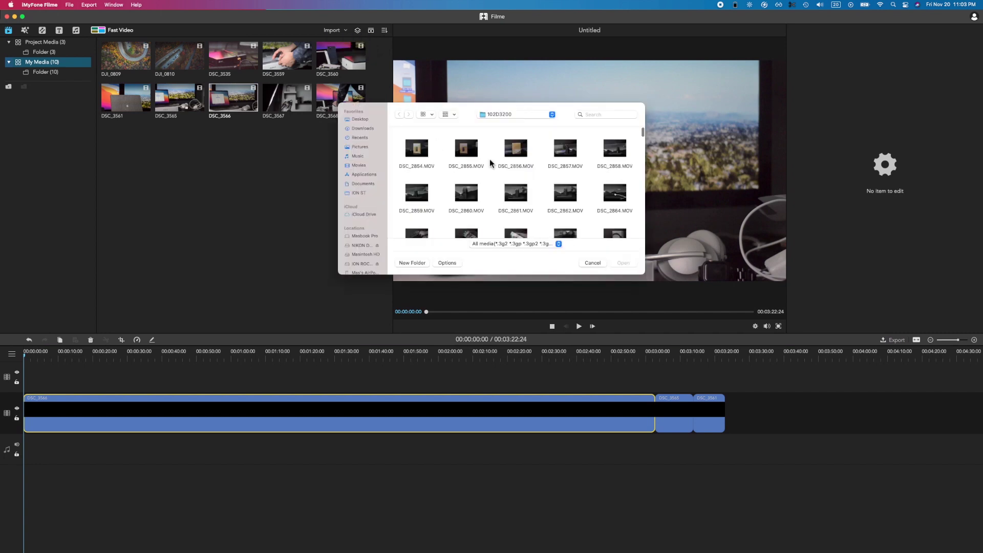
pyautogui.scroll(-5, 580, 226)
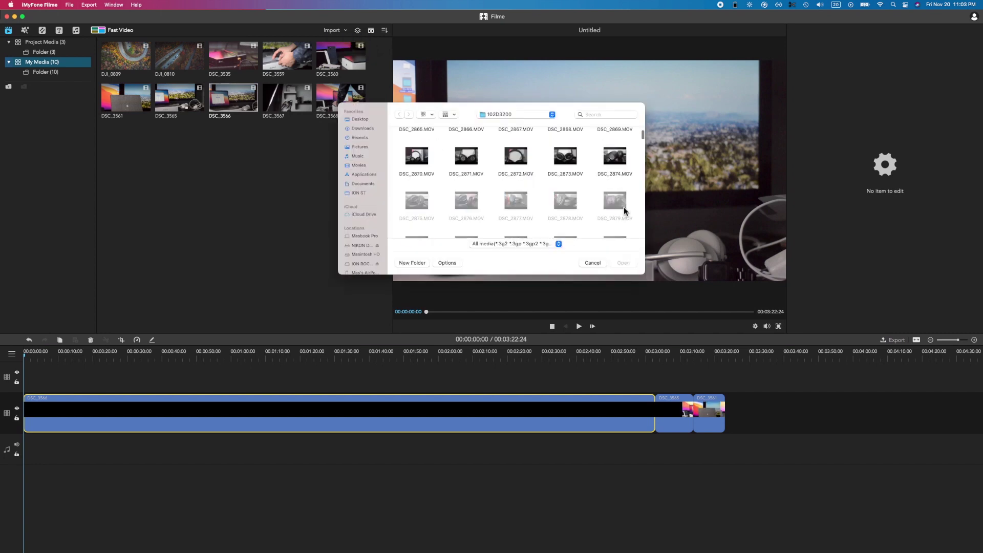
pyautogui.click(618, 156)
pyautogui.click(623, 263)
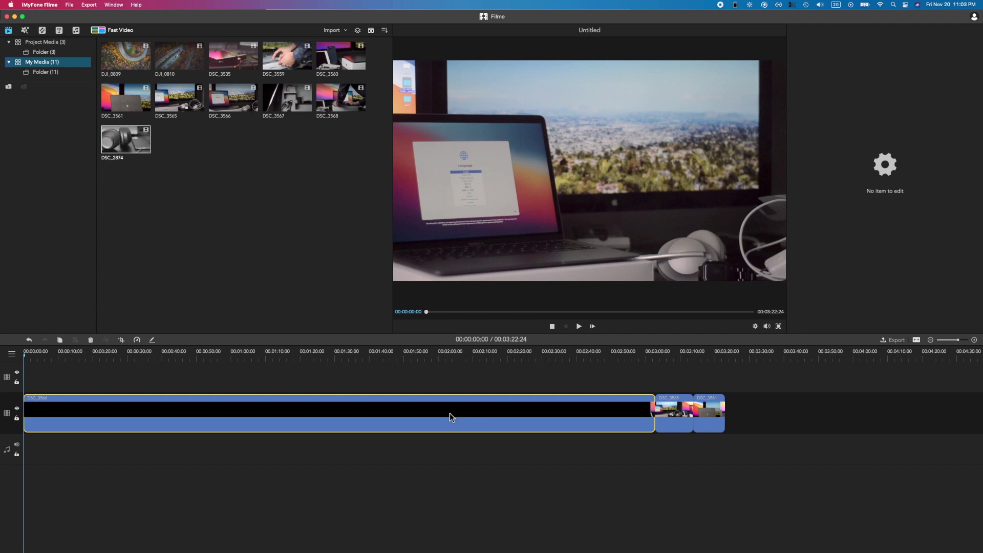
# Delete the selected long first clip from the timeline
pyautogui.press('Delete')
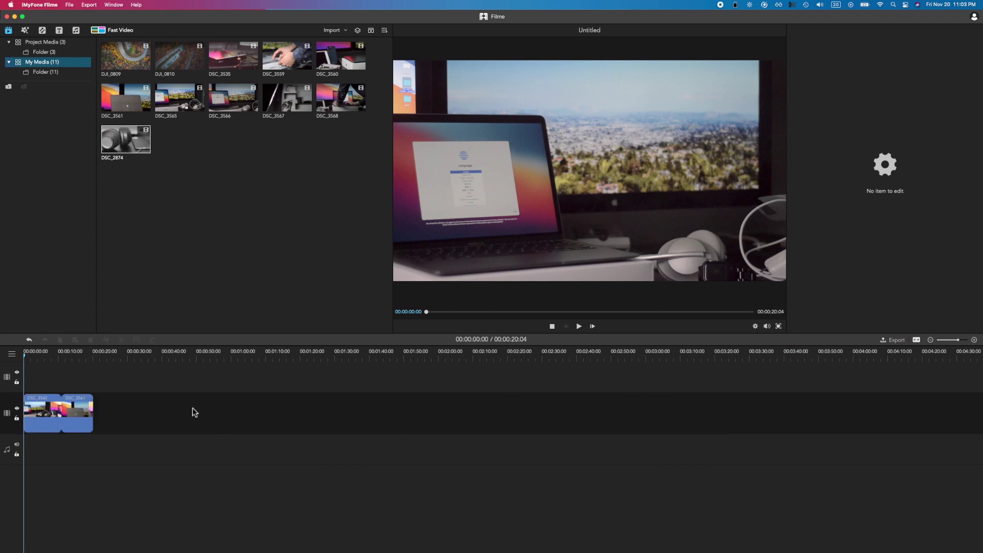
# Split the first timeline clip at 00:00:03:20 and move its second part behind the DSC_3561 clip
pyautogui.click(33, 358)
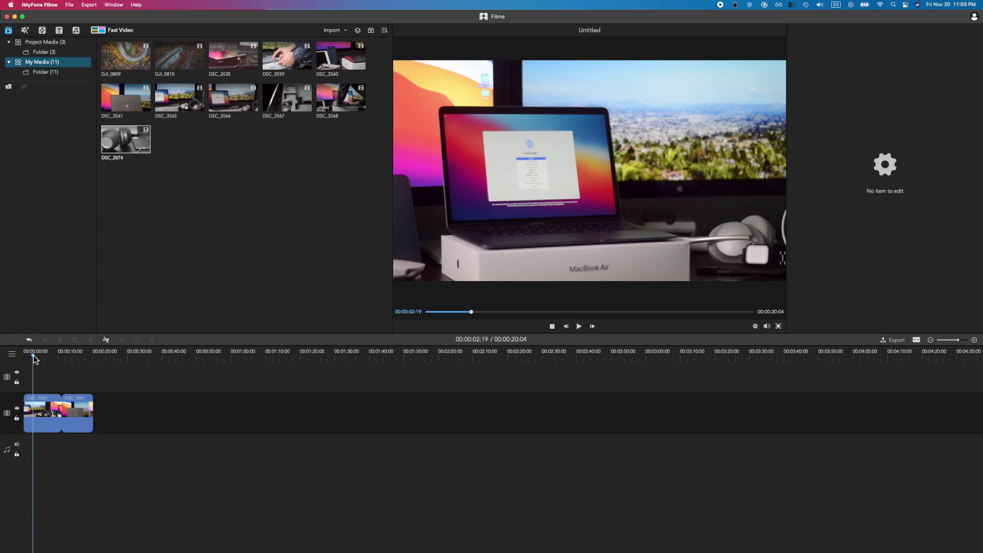
pyautogui.press('space')
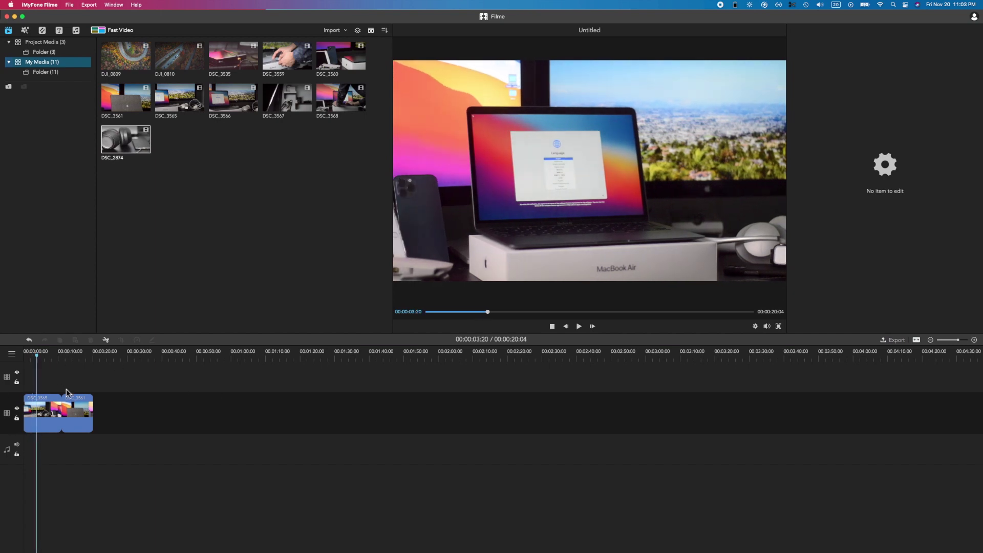
pyautogui.click(47, 405)
pyautogui.rightClick(47, 405)
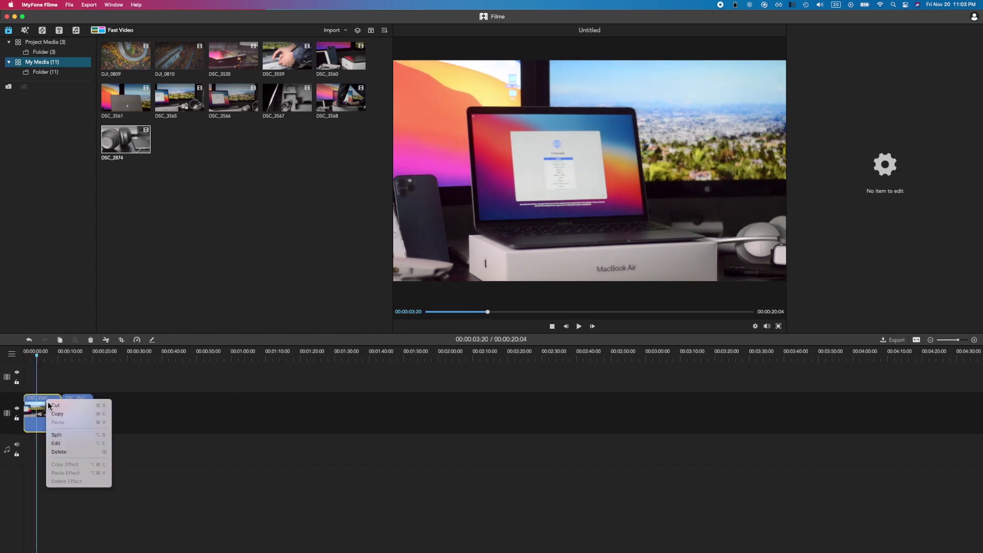
pyautogui.click(73, 435)
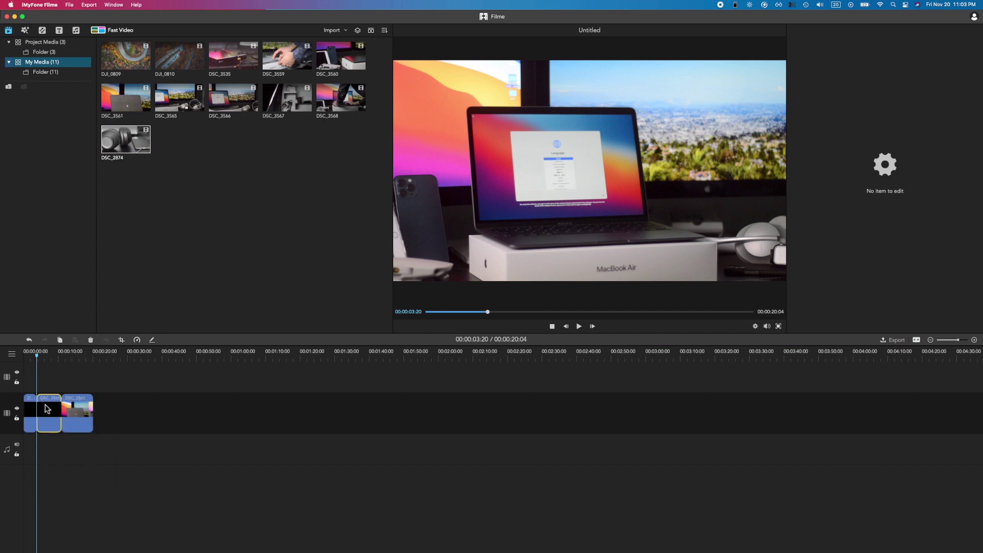
pyautogui.moveTo(44, 407); pyautogui.dragTo(68, 412)
pyautogui.click(87, 409)
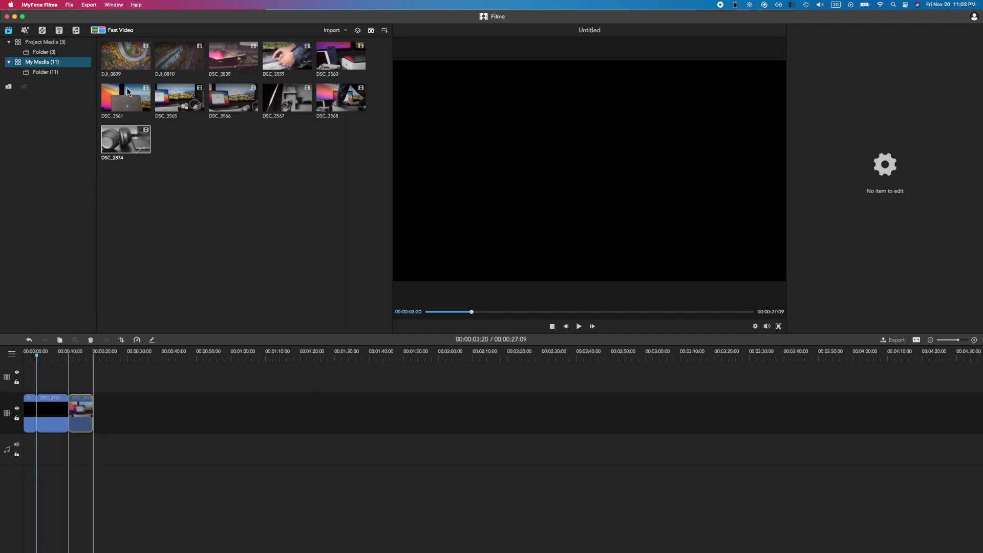
# Apply the Mono and Colorize effects to the last clip on the timeline
pyautogui.click(25, 30)
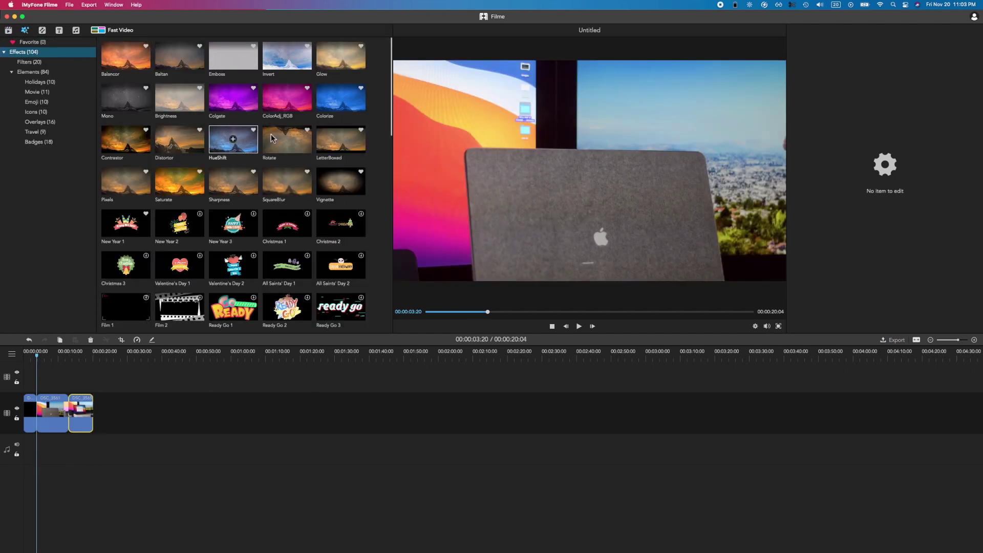
pyautogui.scroll(-10, 374, 119)
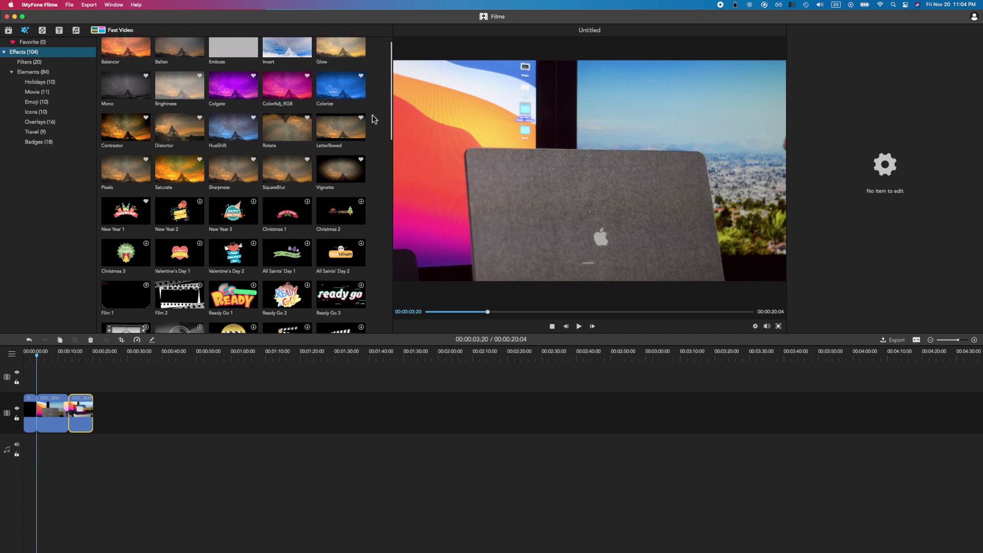
pyautogui.scroll(10, 374, 119)
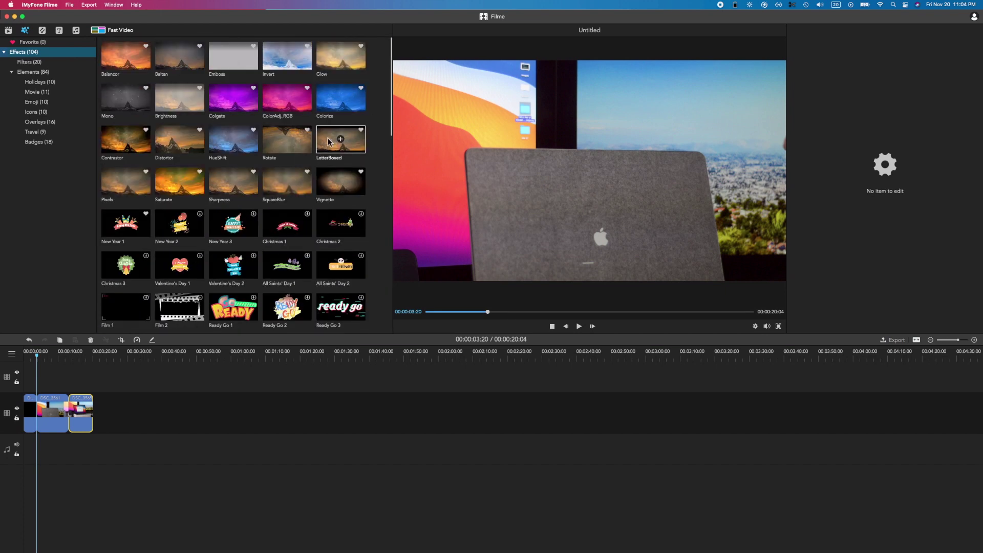
pyautogui.click(288, 99)
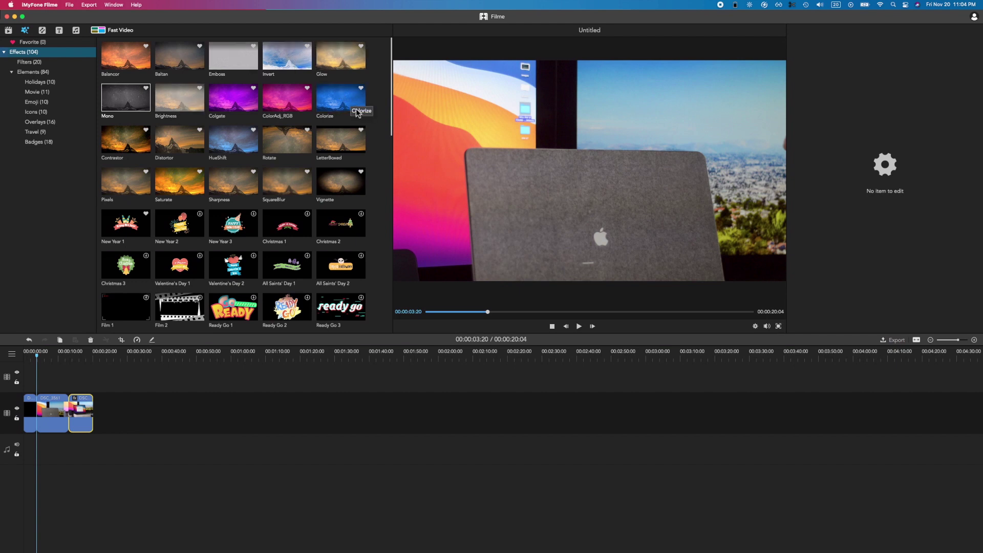
pyautogui.click(342, 102)
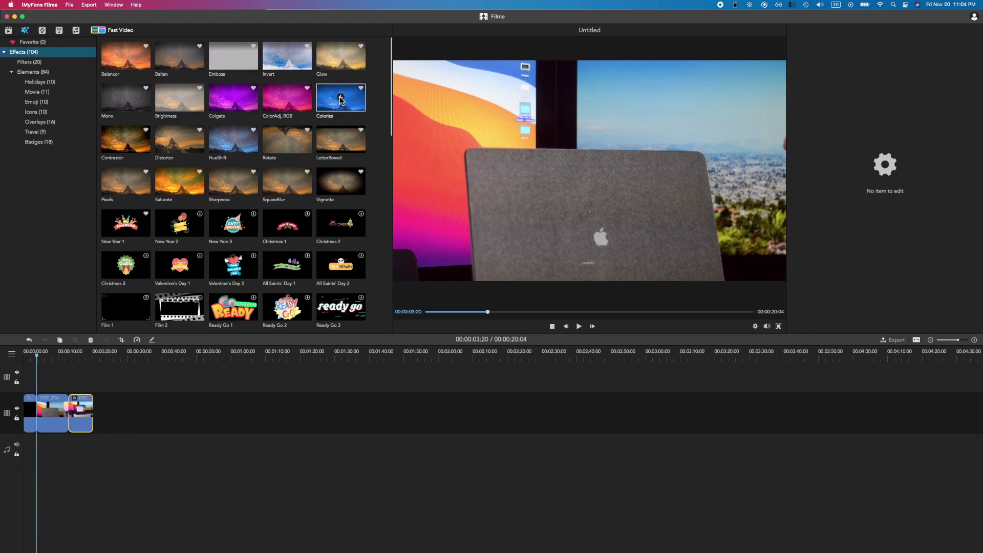
# Apply the Colorize effect to the middle timeline clip and play it back
pyautogui.click(55, 415)
pyautogui.click(57, 373)
pyautogui.click(52, 359)
pyautogui.click(54, 405)
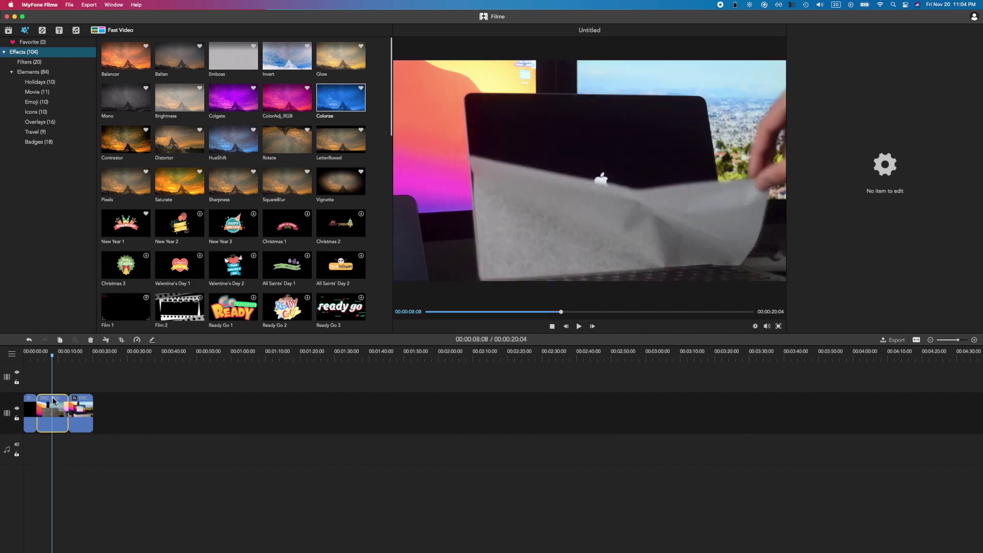
pyautogui.click(341, 101)
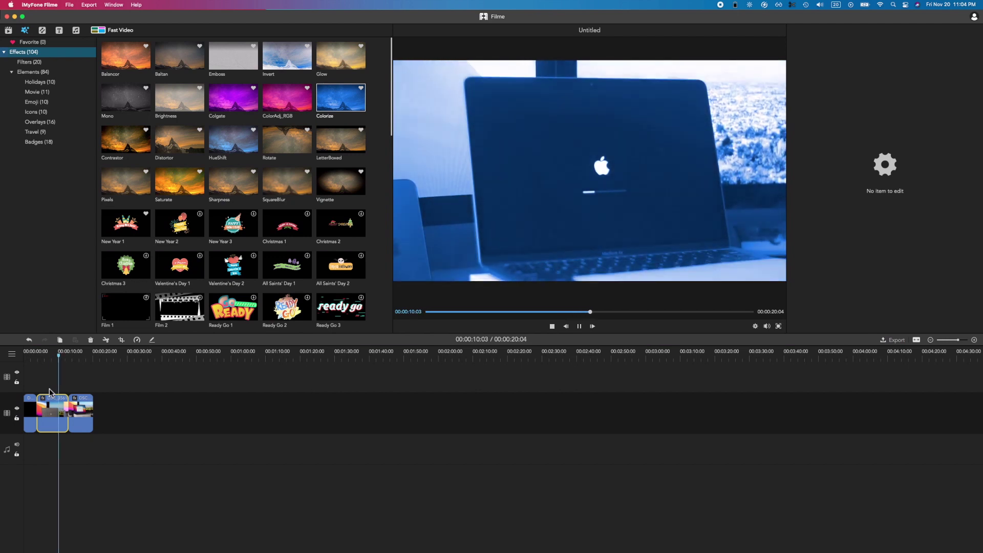
pyautogui.press('space')
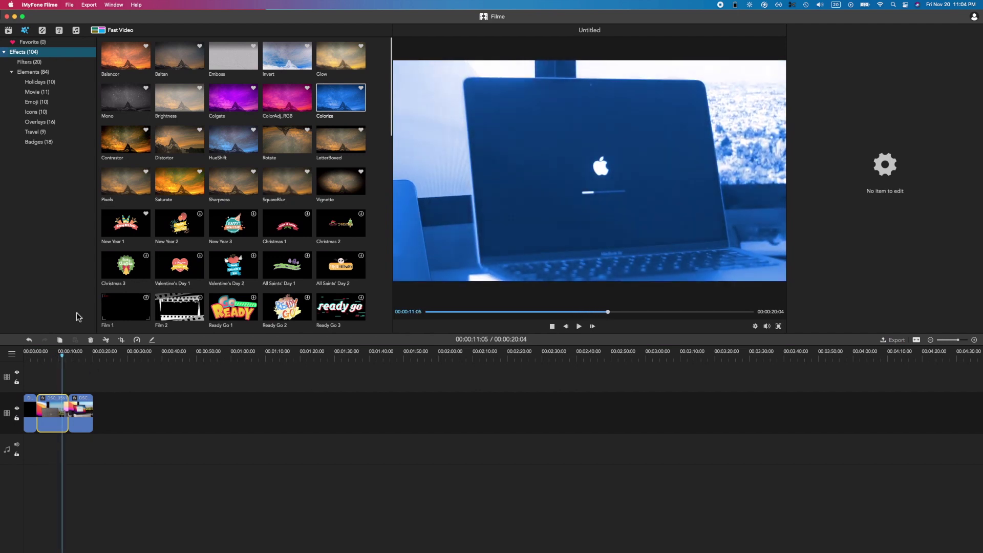
pyautogui.click(30, 64)
pyautogui.click(41, 82)
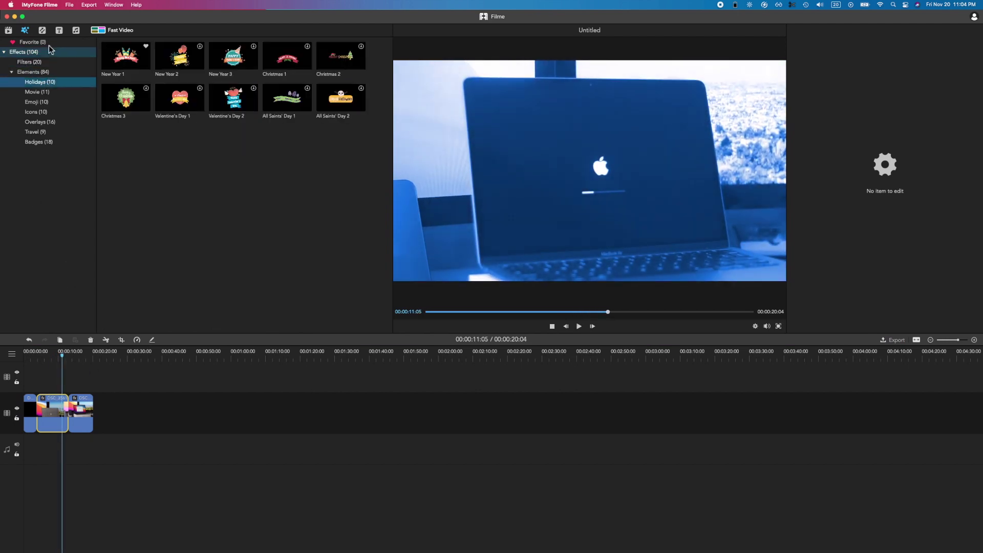
# Add the Fade transition between the first and middle clips and play through the cut
pyautogui.click(42, 31)
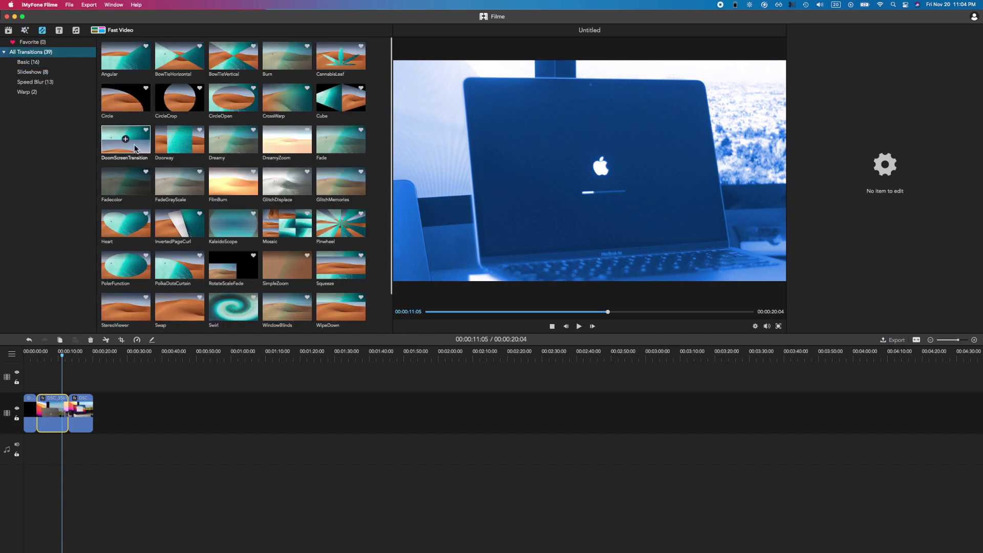
pyautogui.click(43, 382)
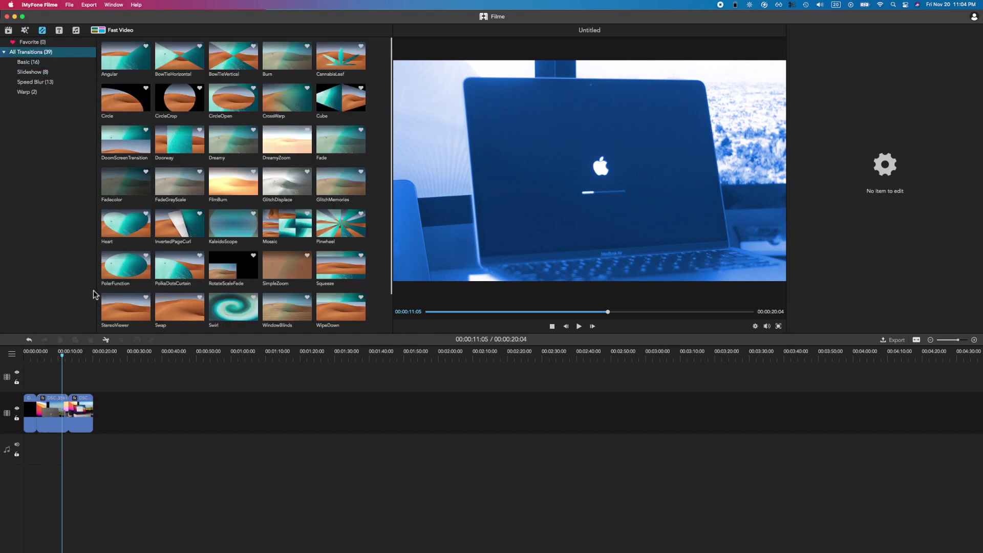
pyautogui.scroll(-2, 206, 161)
pyautogui.scroll(2, 205, 161)
pyautogui.click(39, 412)
pyautogui.click(38, 357)
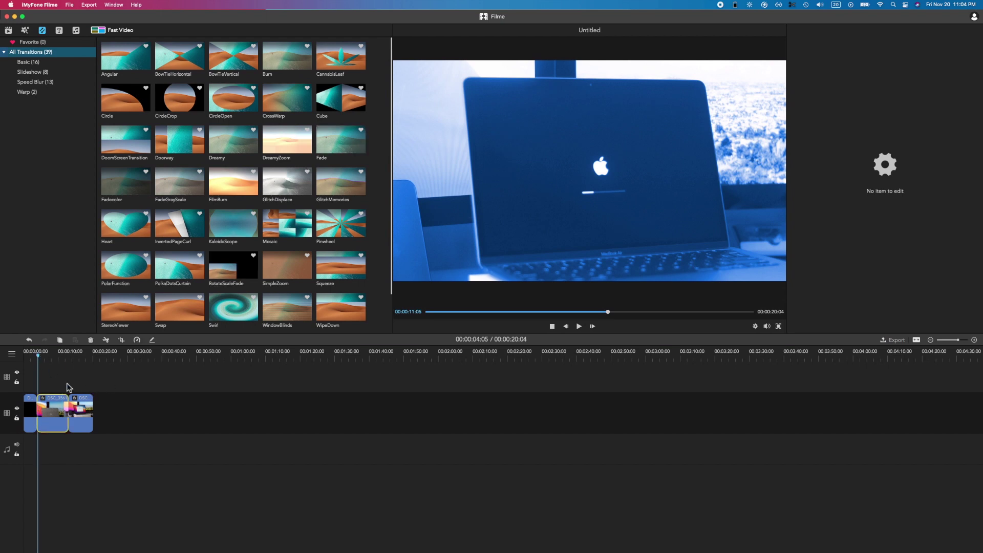
pyautogui.click(34, 357)
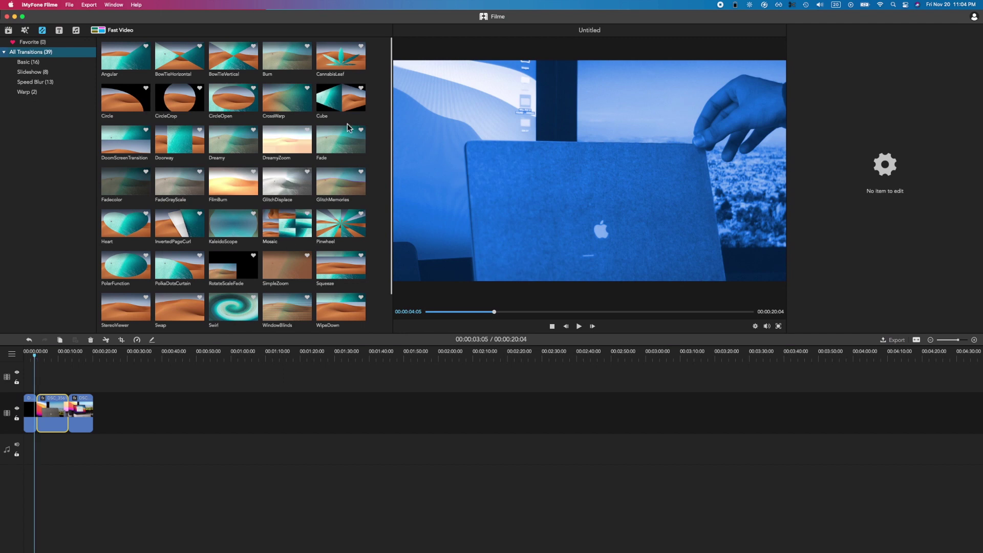
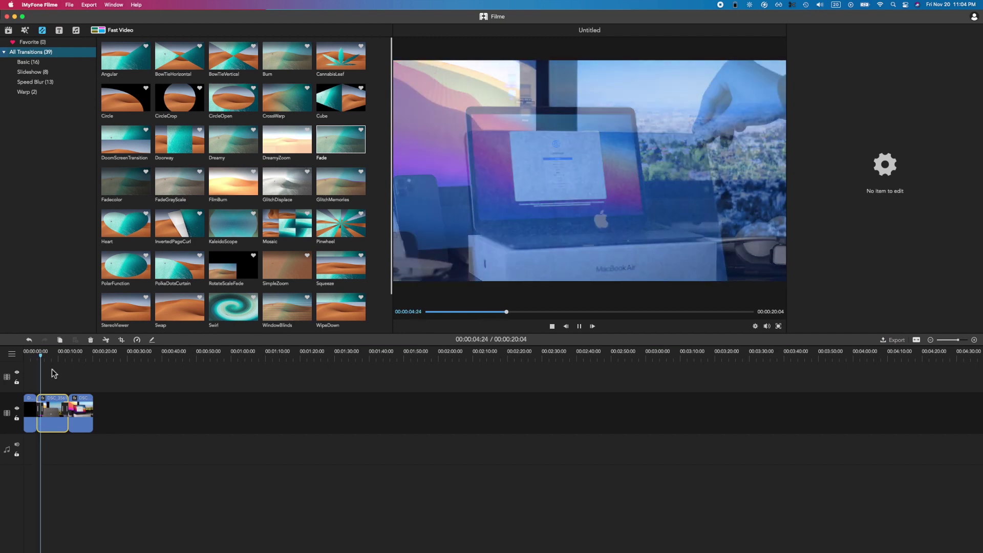
pyautogui.press('space')
pyautogui.click(65, 381)
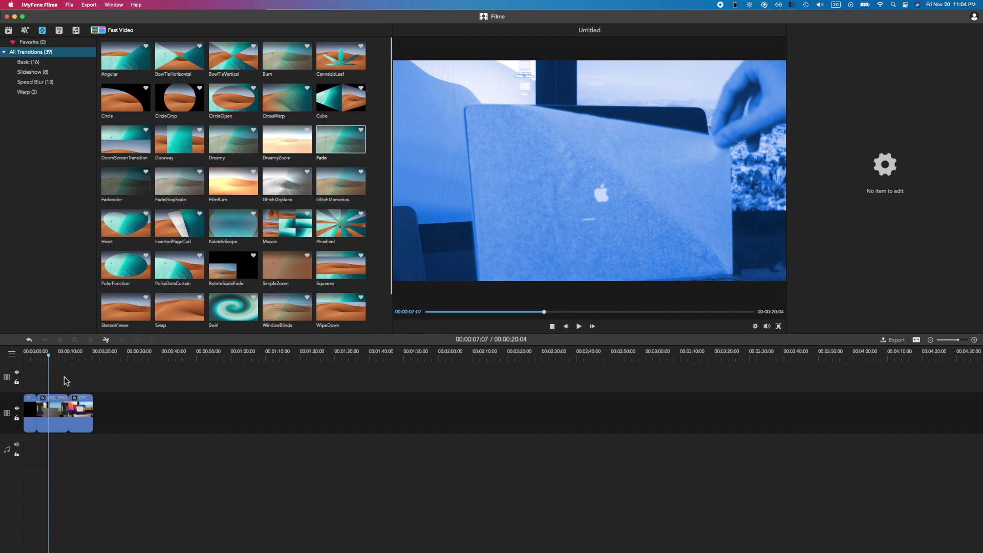
# Add the FilmBurn transition between the middle and last clips and play through the cut
pyautogui.click(67, 409)
pyautogui.click(68, 356)
pyautogui.scroll(-2, 262, 229)
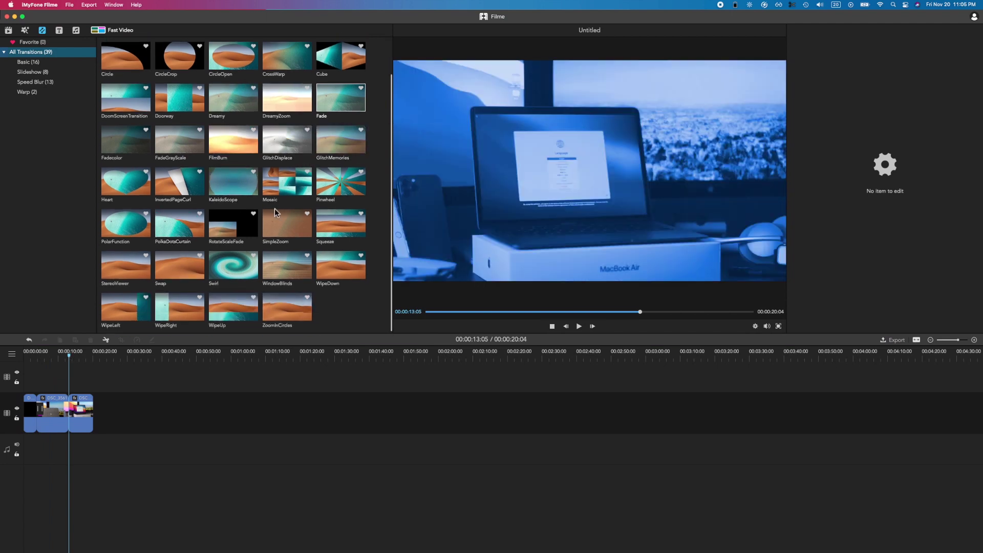
pyautogui.click(234, 141)
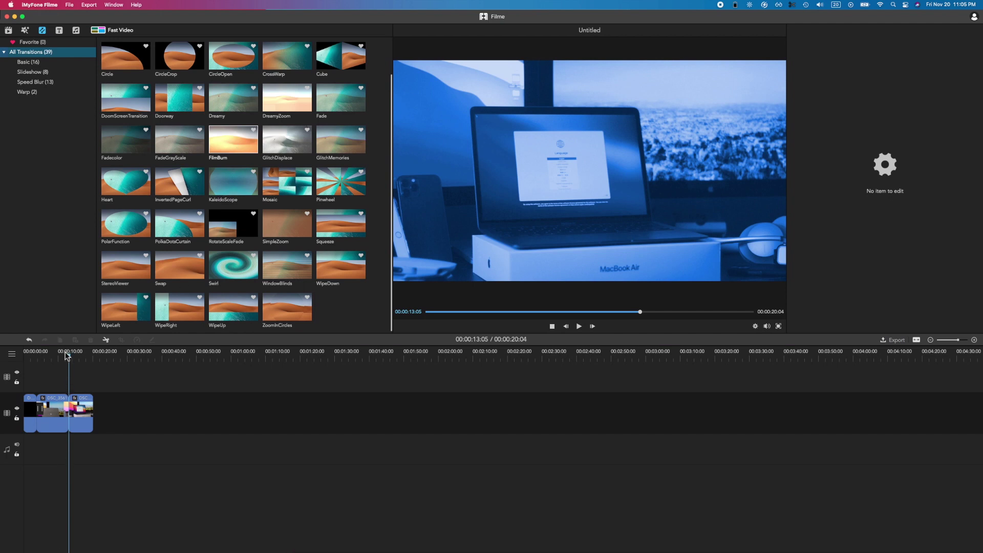
pyautogui.click(66, 418)
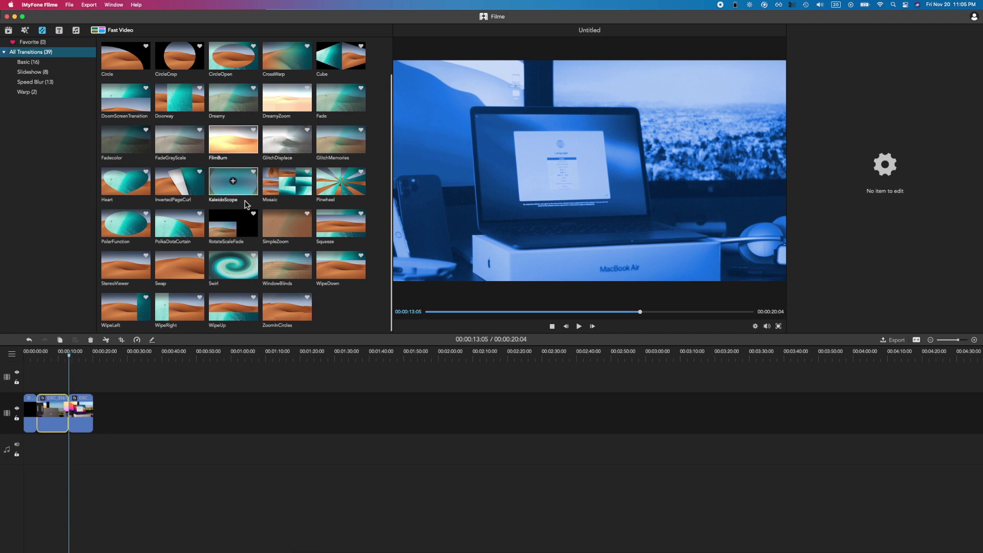
pyautogui.click(233, 139)
pyautogui.click(60, 358)
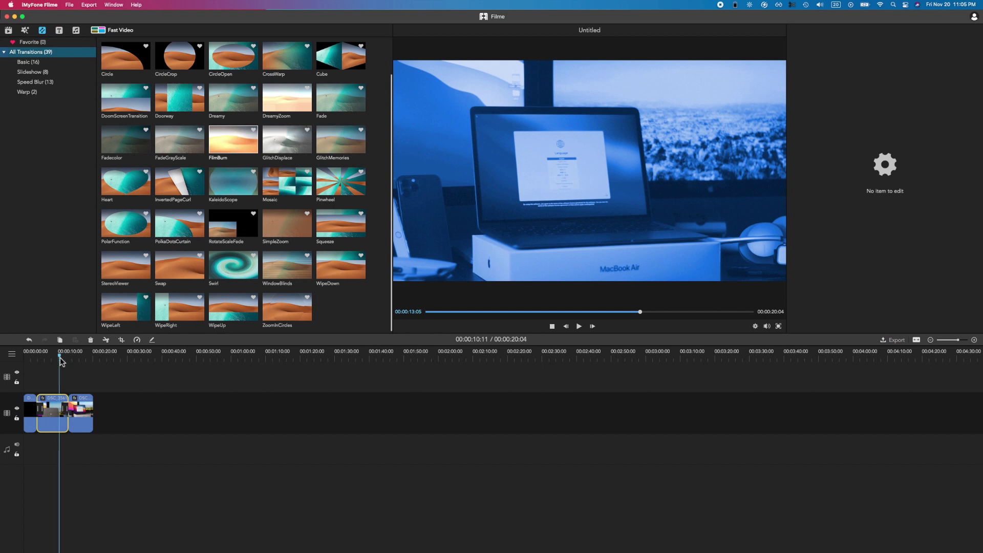
pyautogui.press('space')
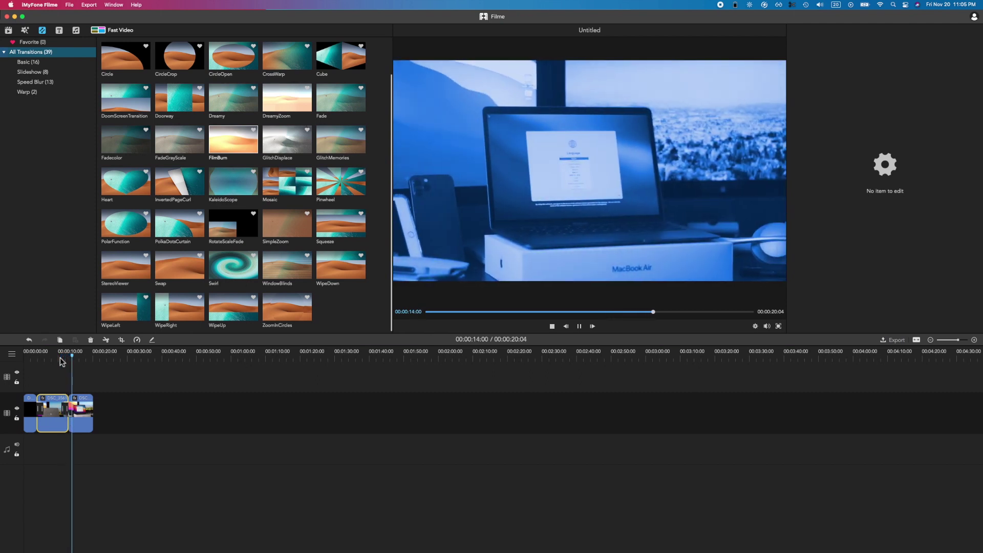
pyautogui.press('space')
# Add the Title 3 text template at the very start of the timeline
pyautogui.click(59, 30)
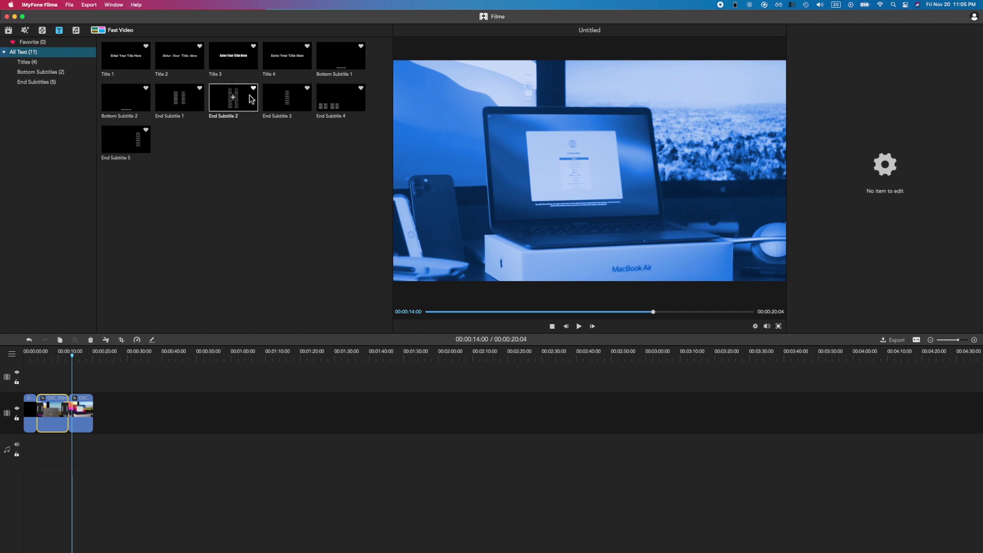
pyautogui.click(231, 64)
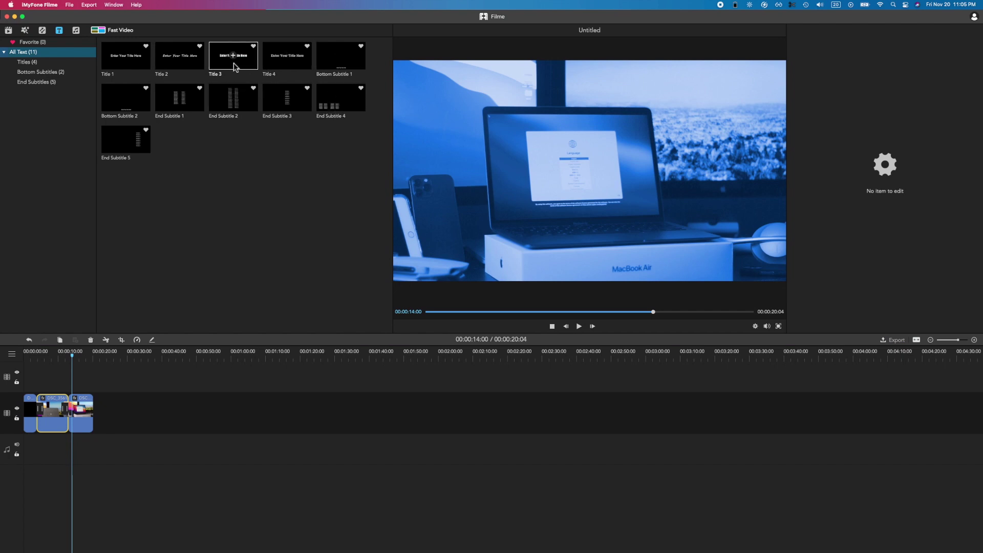
pyautogui.moveTo(27, 361); pyautogui.dragTo(23, 361)
pyautogui.click(234, 56)
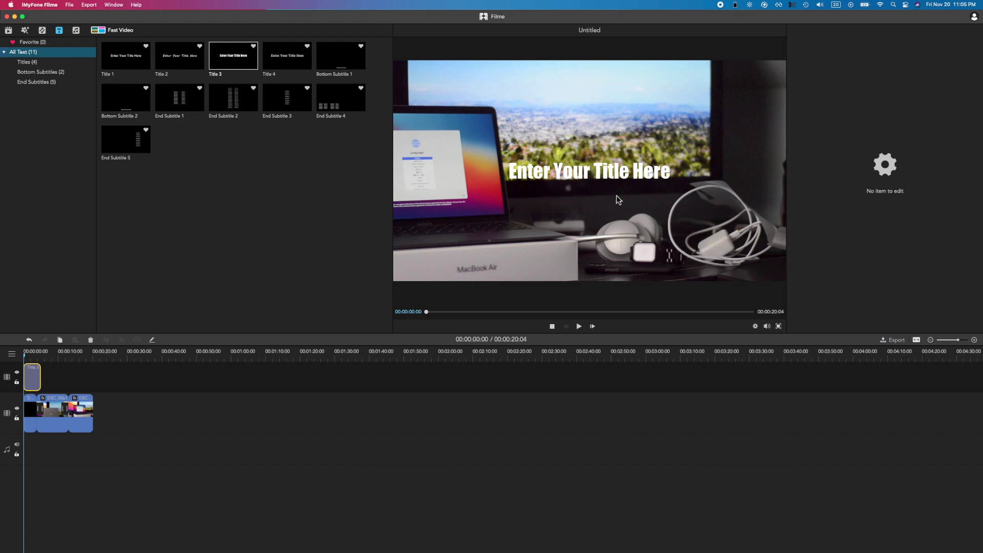
# Replace the placeholder text of the opening title with "MACBOOK AIR"
pyautogui.doubleClick(36, 376)
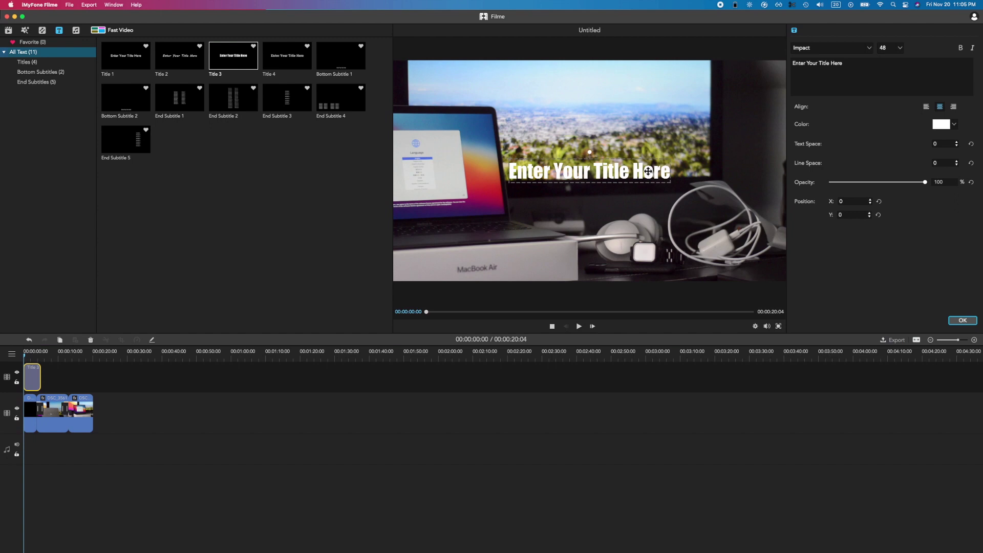
pyautogui.tripleClick(883, 67)
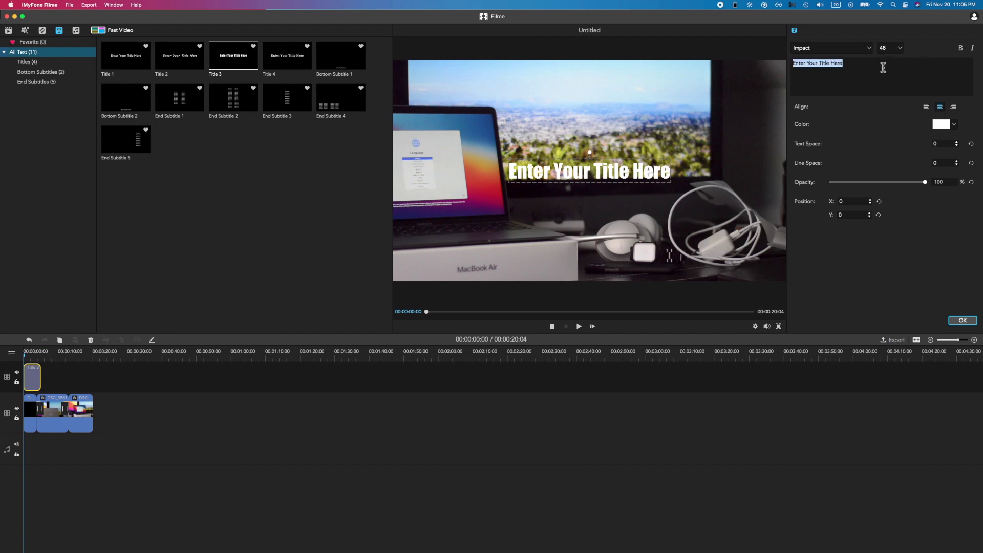
pyautogui.write('SMA')
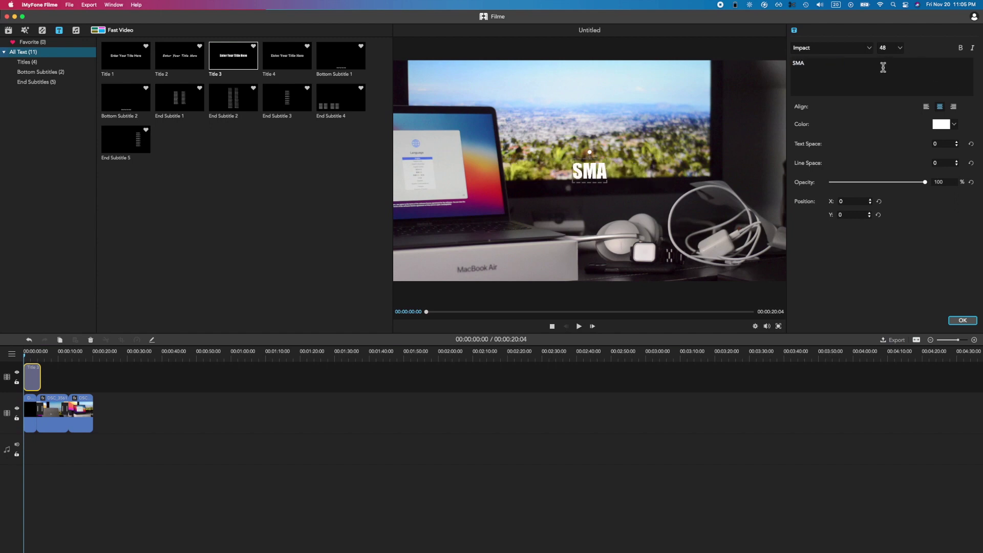
pyautogui.press('BackSpace')
pyautogui.press('BackSpace')
pyautogui.write('MACBOOK')
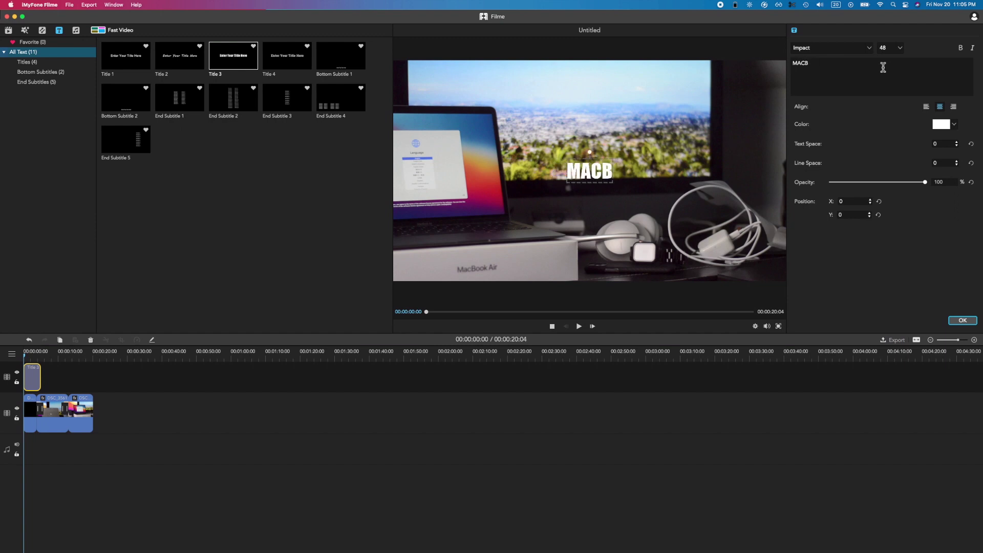
pyautogui.write(' AIR')
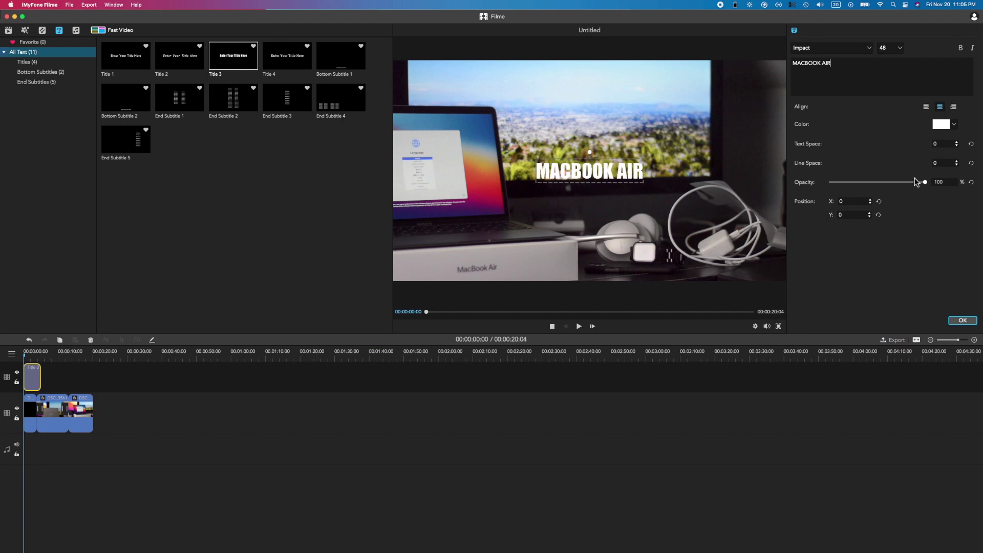
# Reduce the opening title's opacity to 81%
pyautogui.moveTo(925, 182); pyautogui.dragTo(876, 184)
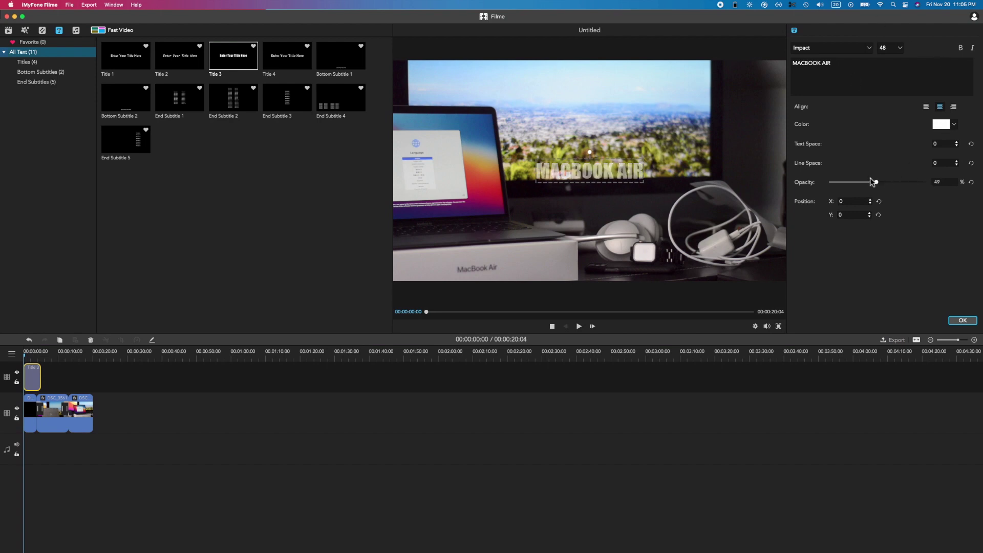
pyautogui.moveTo(882, 184); pyautogui.dragTo(910, 185)
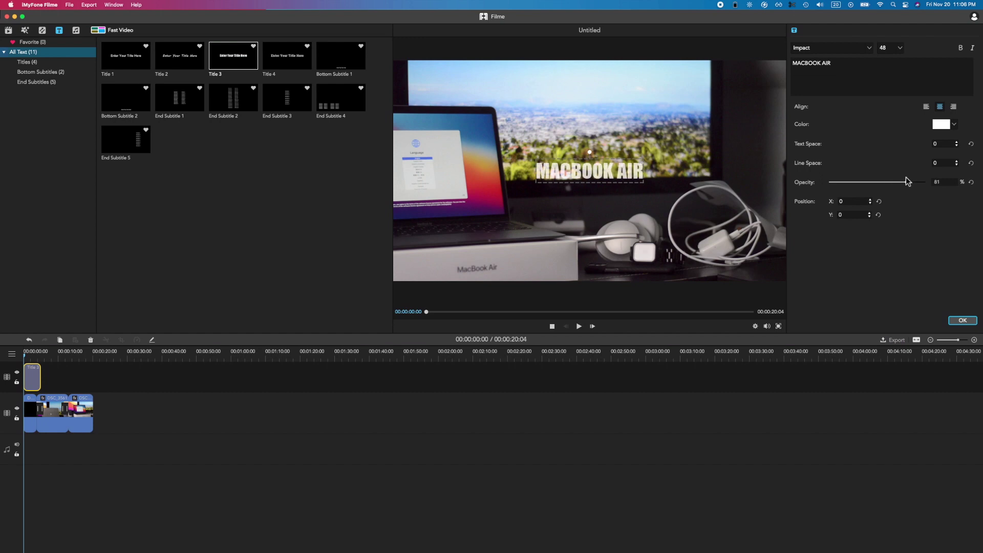
pyautogui.click(956, 128)
pyautogui.click(963, 133)
# Change the title's font to Noto Sans Tifinagh and move it down to position X -32, Y -159
pyautogui.click(855, 50)
pyautogui.click(868, 50)
pyautogui.scroll(-20, 864, 89)
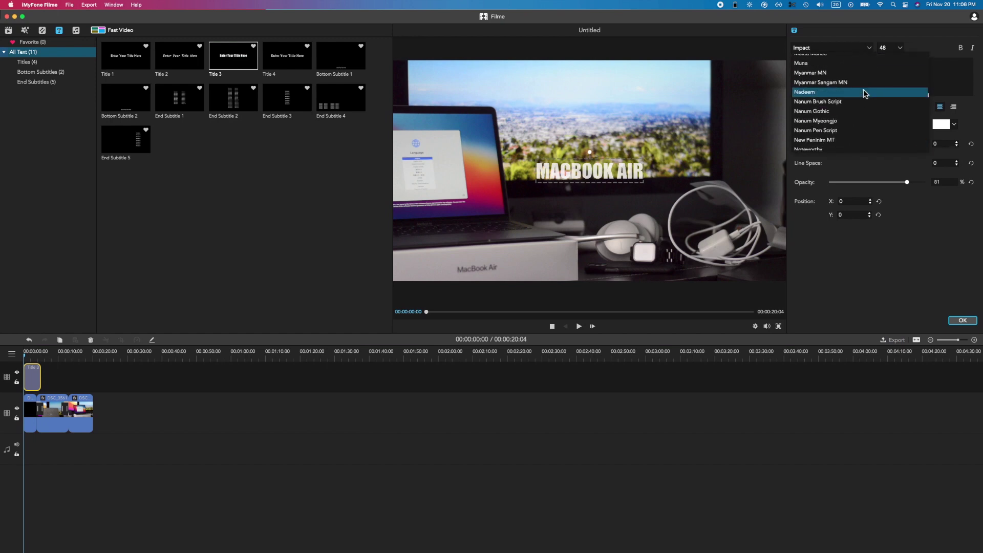
pyautogui.scroll(-20, 863, 89)
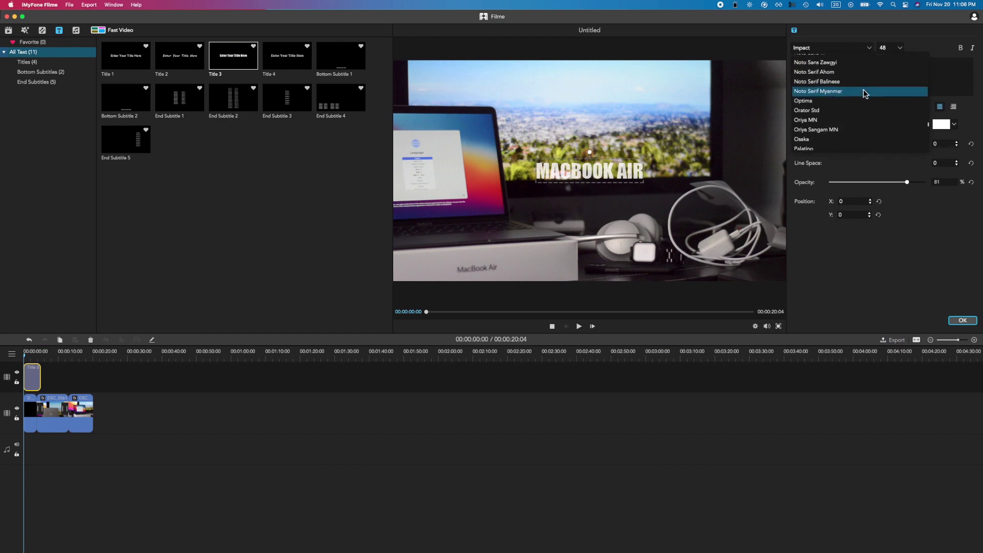
pyautogui.scroll(-5, 838, 94)
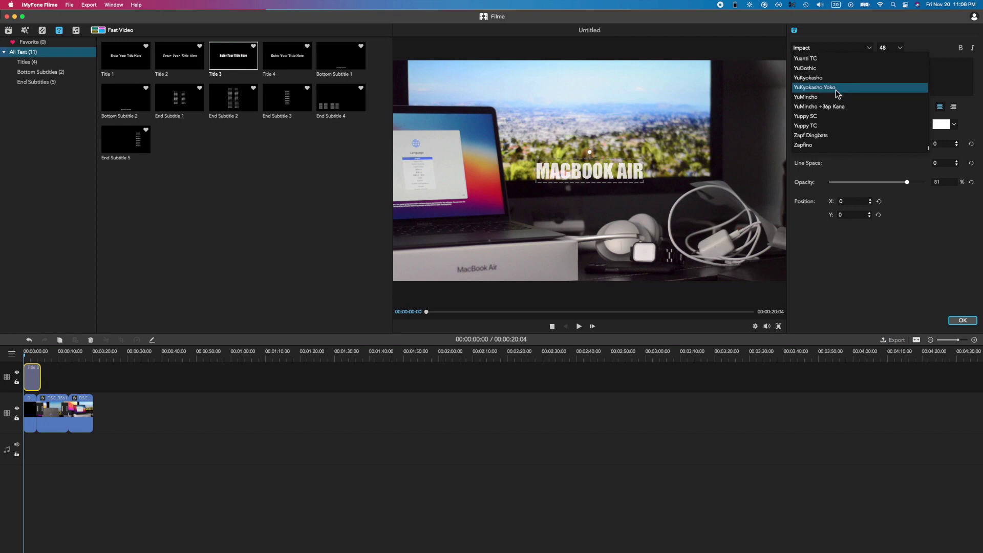
pyautogui.scroll(20, 858, 101)
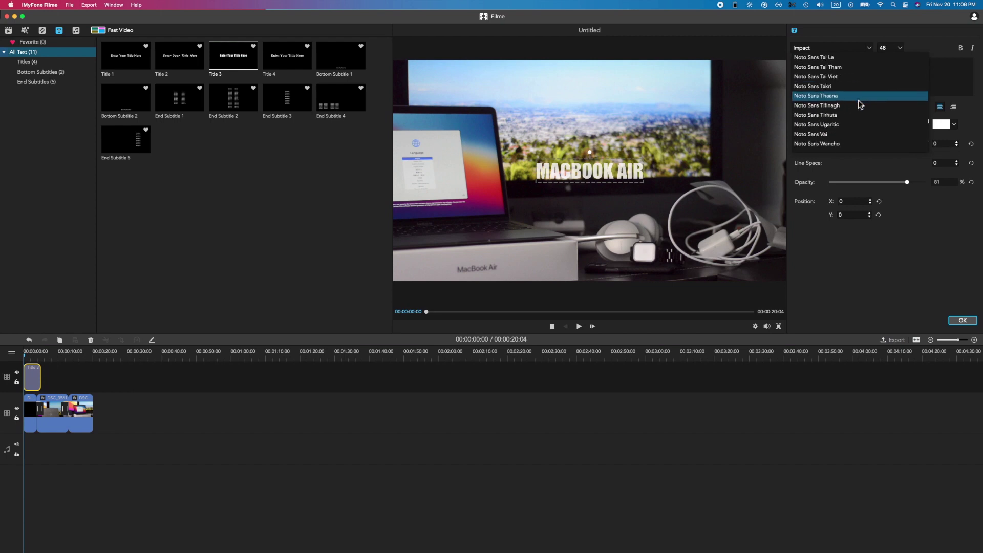
pyautogui.click(859, 103)
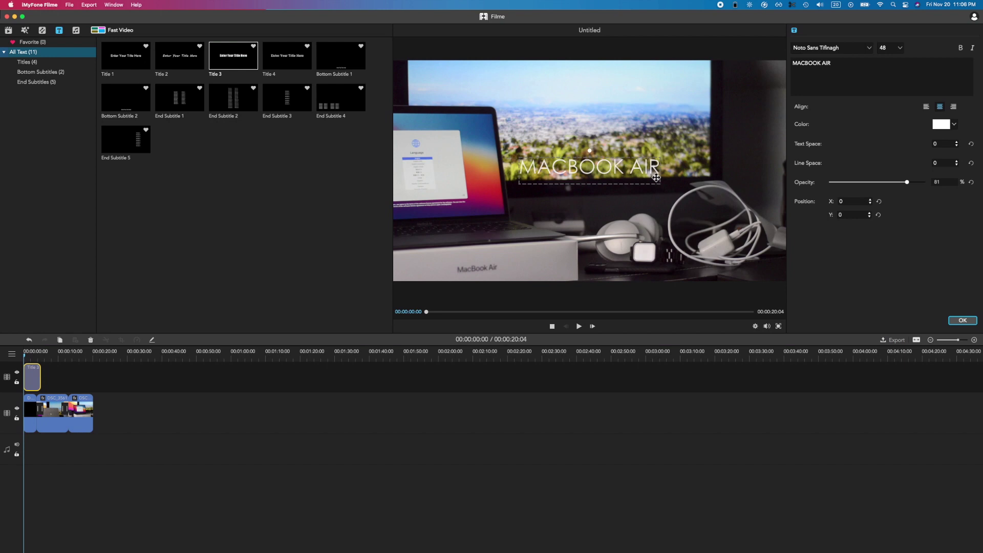
pyautogui.moveTo(644, 170); pyautogui.dragTo(622, 202)
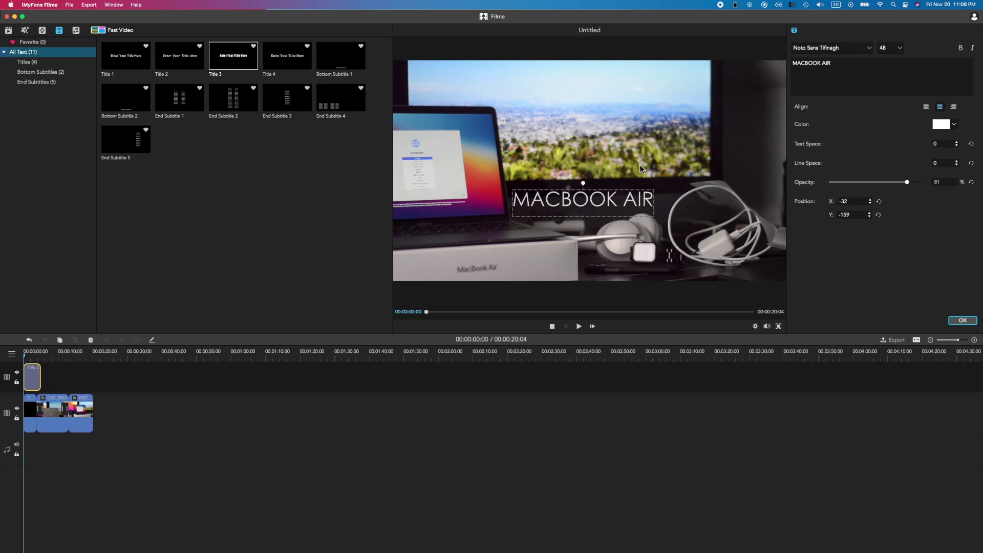
# Add the Goodnightmare music from the timeline's start and trim it to about 21 seconds, just past the last clip
pyautogui.click(75, 30)
pyautogui.scroll(-5, 263, 151)
pyautogui.scroll(5, 263, 150)
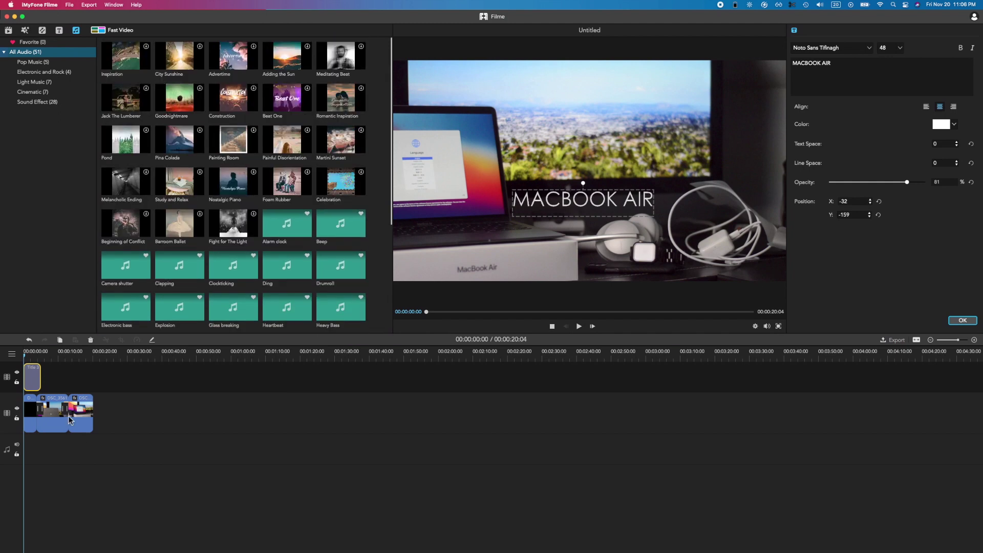
pyautogui.click(178, 97)
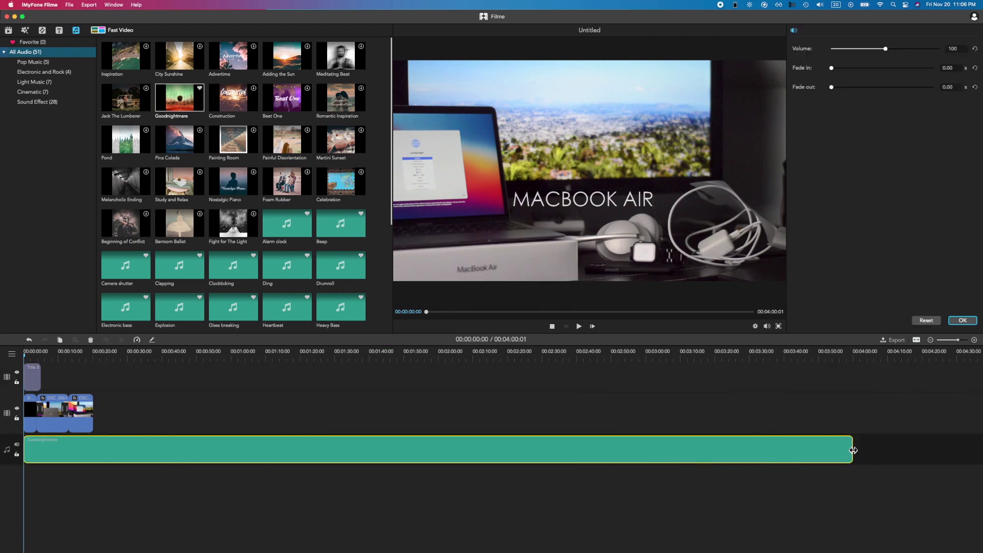
pyautogui.moveTo(852, 451); pyautogui.dragTo(97, 445)
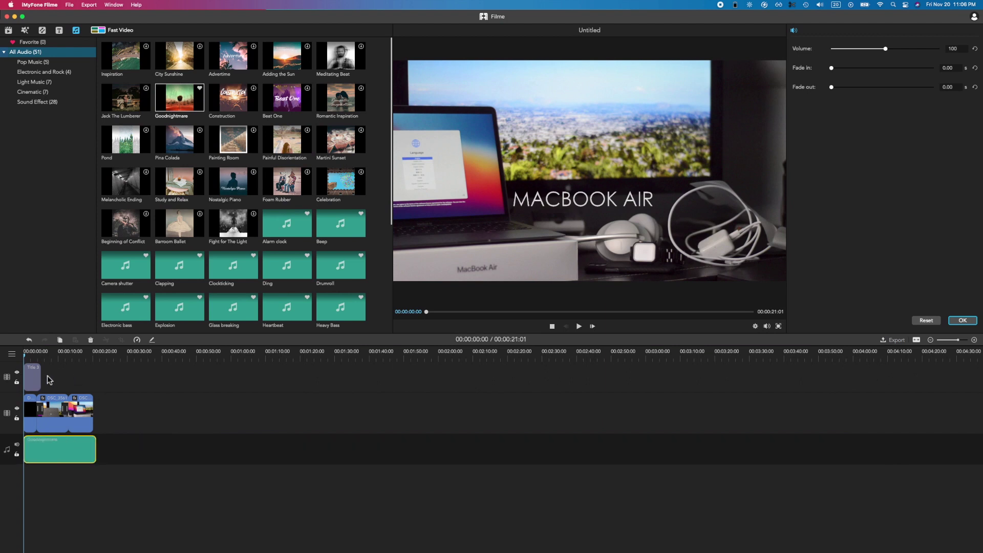
# Scrub through the timeline and examine the middle clip's adjustment settings and its look in the preview
pyautogui.click(38, 360)
pyautogui.click(64, 361)
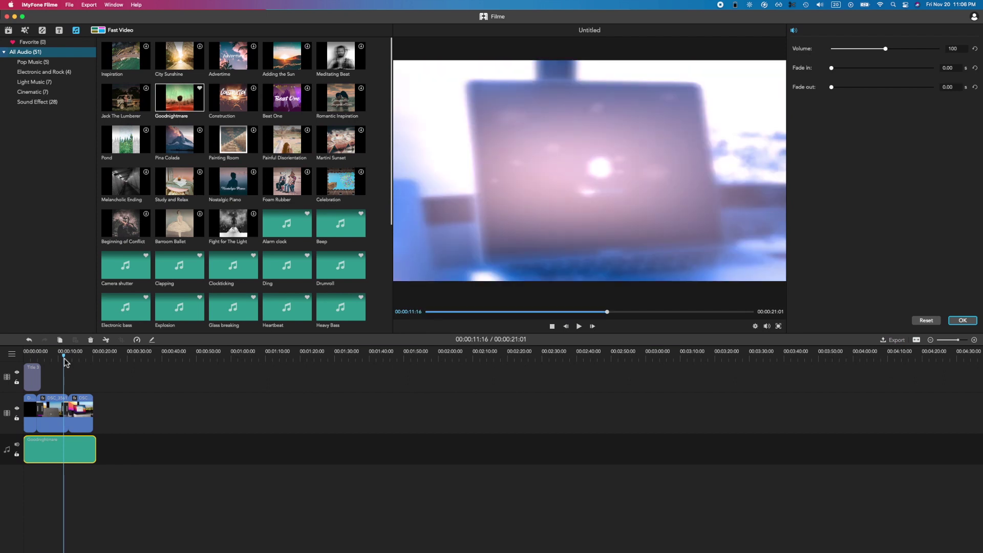
pyautogui.moveTo(64, 358); pyautogui.dragTo(52, 356)
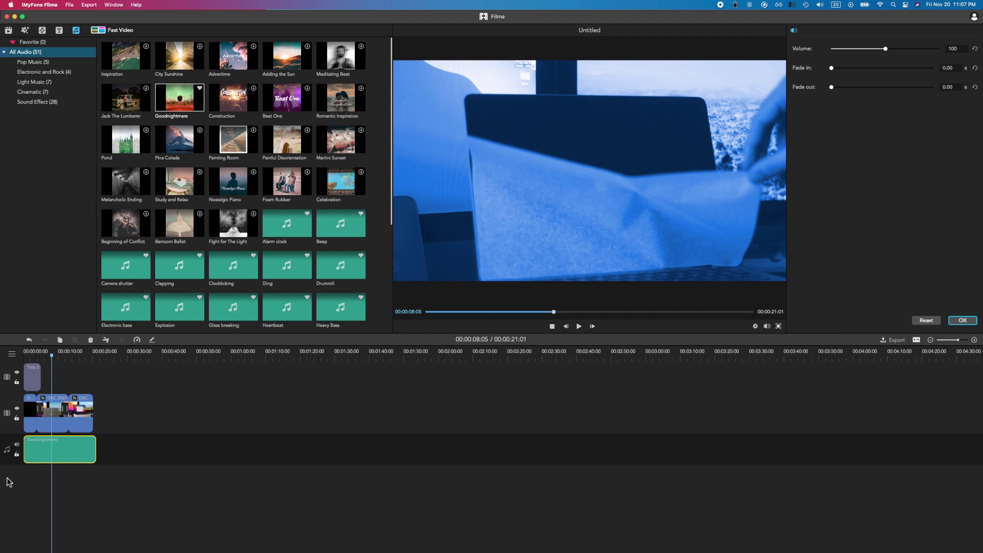
pyautogui.click(58, 422)
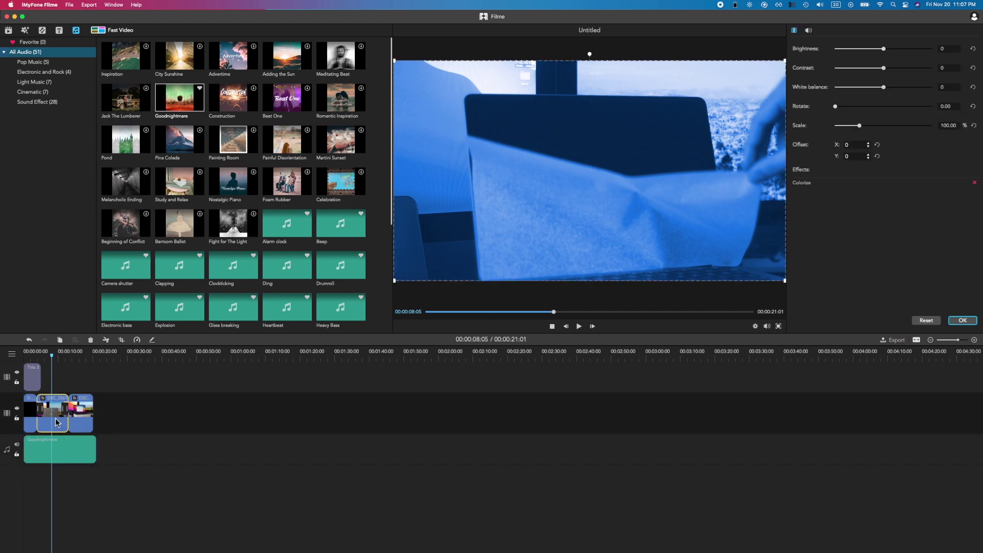
pyautogui.click(57, 423)
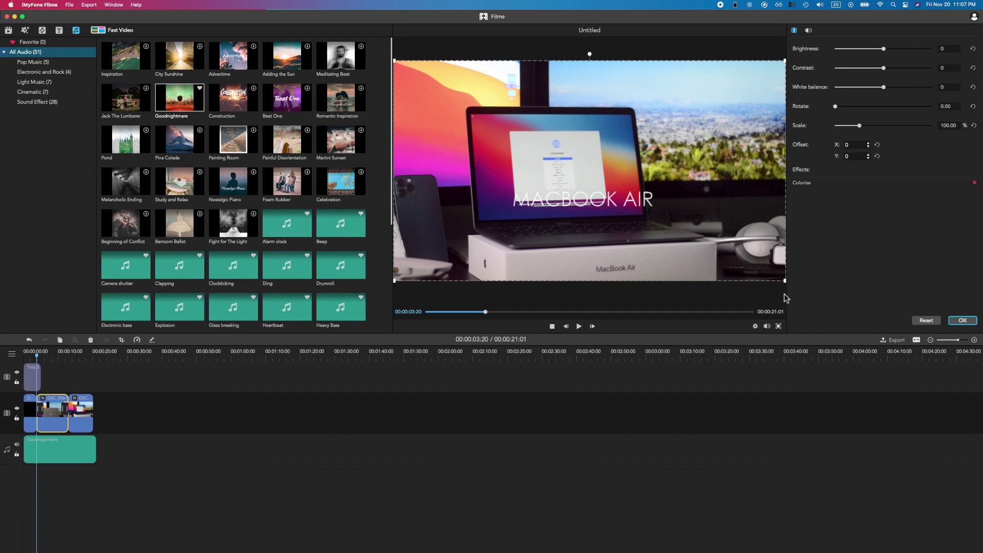
pyautogui.moveTo(785, 279)
pyautogui.mouseDown()
pyautogui.moveTo(760, 266)
pyautogui.moveTo(782, 278)
pyautogui.mouseUp()
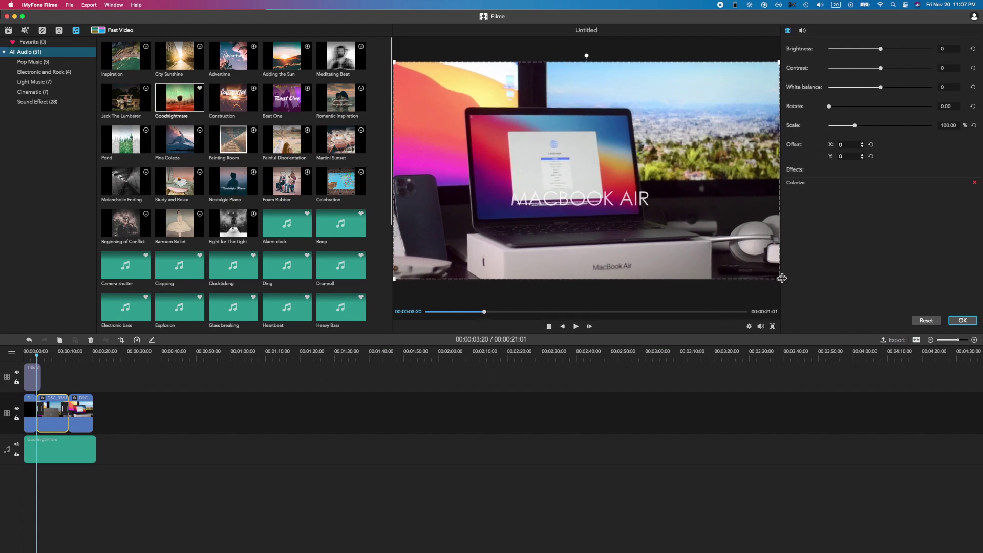
pyautogui.click(495, 312)
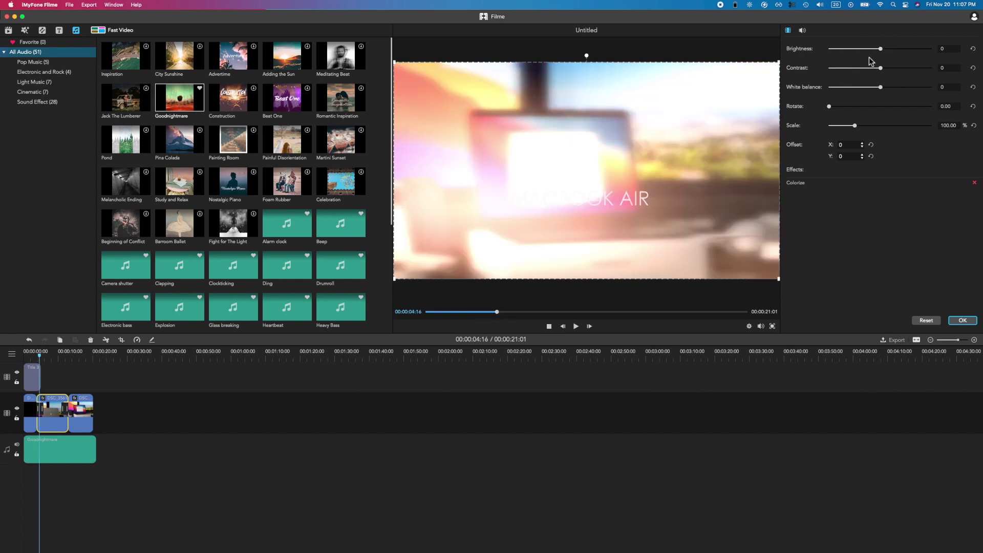
pyautogui.click(58, 383)
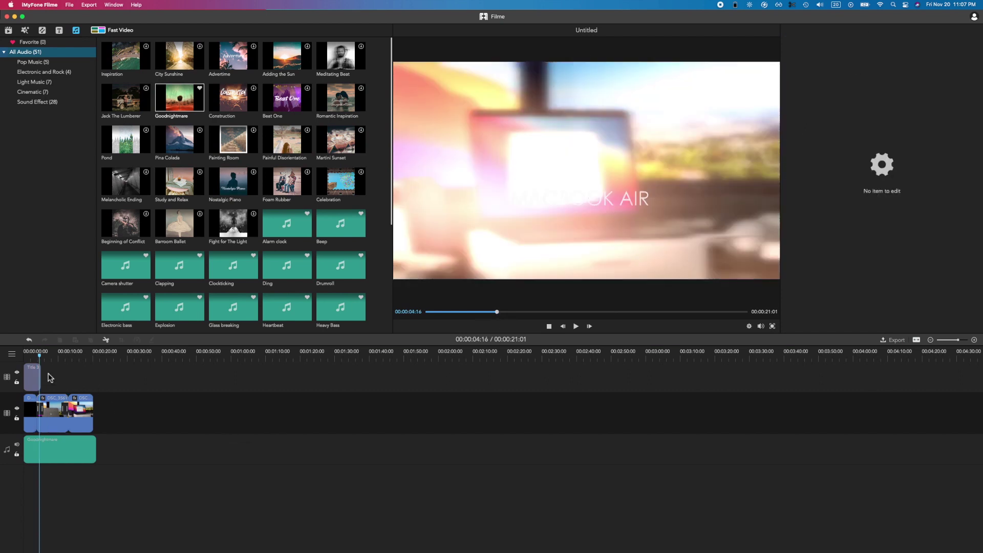
pyautogui.click(55, 352)
pyautogui.click(54, 404)
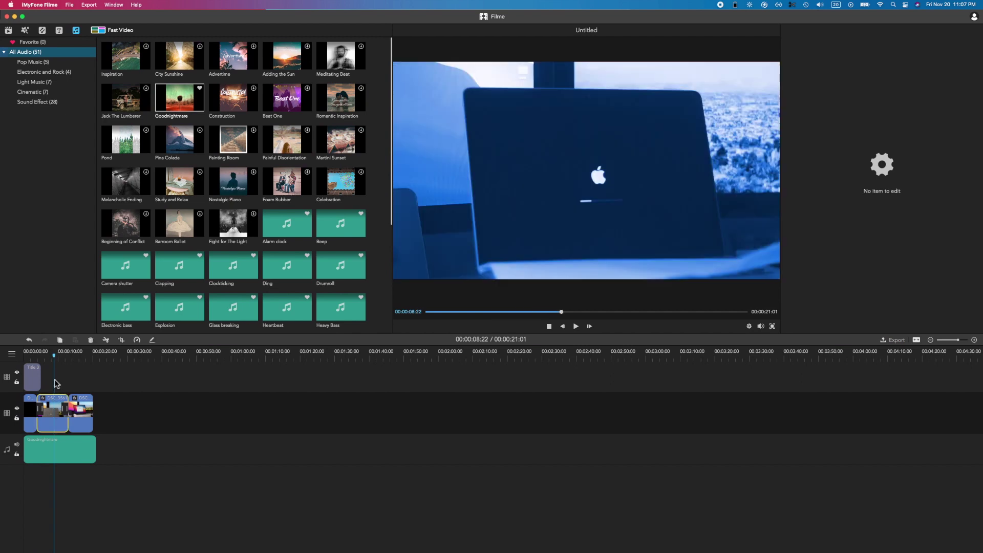
# Lower the last clip's brightness to -19 and compare its frame with the middle clip
pyautogui.click(78, 353)
pyautogui.click(87, 407)
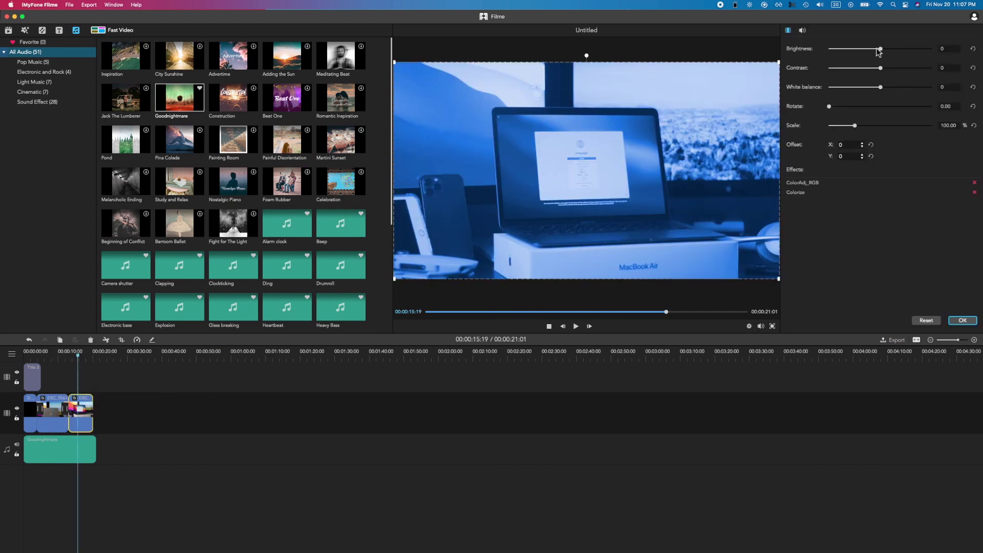
pyautogui.click(877, 50)
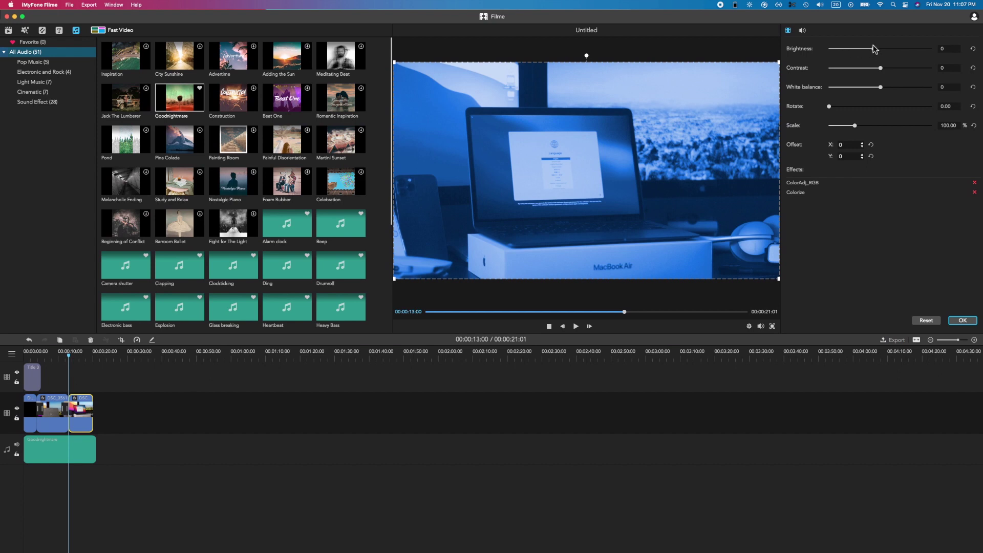
pyautogui.click(871, 48)
pyautogui.click(81, 358)
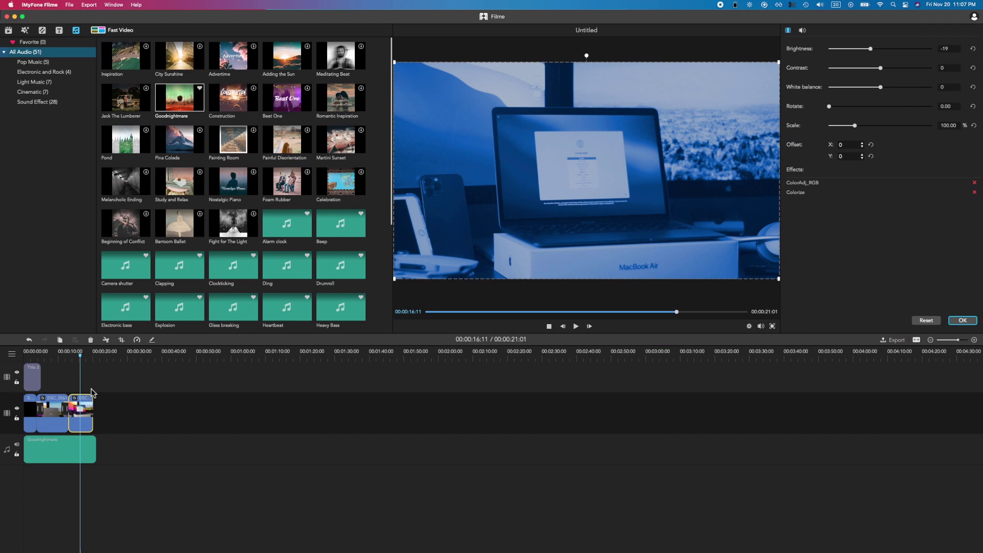
pyautogui.click(54, 357)
pyautogui.click(57, 414)
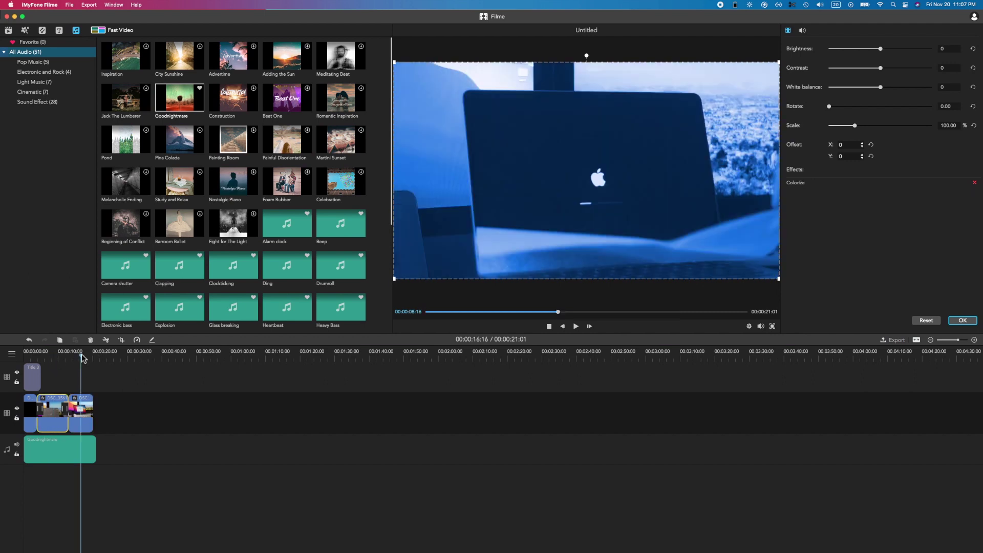
# Set the last clip's brightness to -51, contrast to 46, white balance to -41, rotation to 215 and scale to 272.40%
pyautogui.click(80, 357)
pyautogui.click(77, 419)
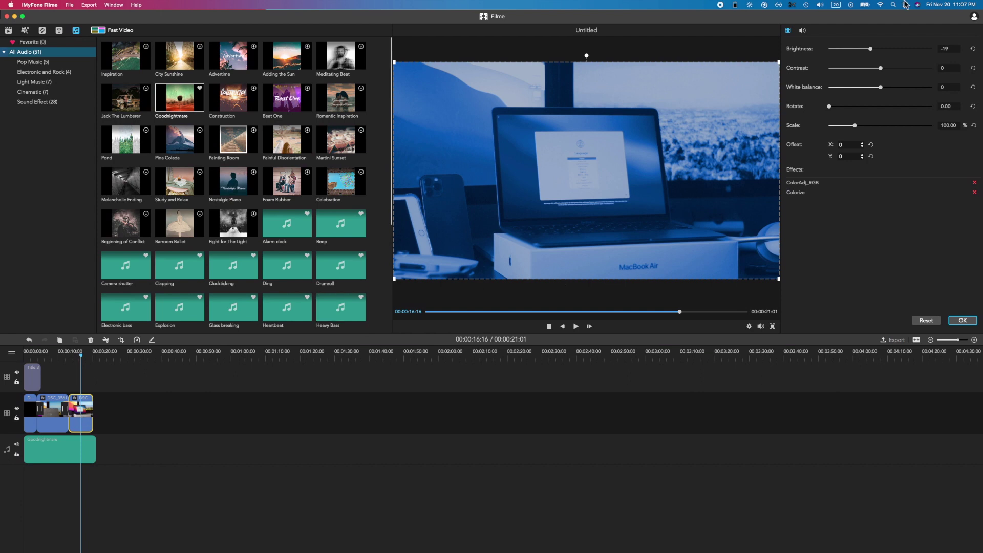
pyautogui.moveTo(869, 50); pyautogui.dragTo(905, 71)
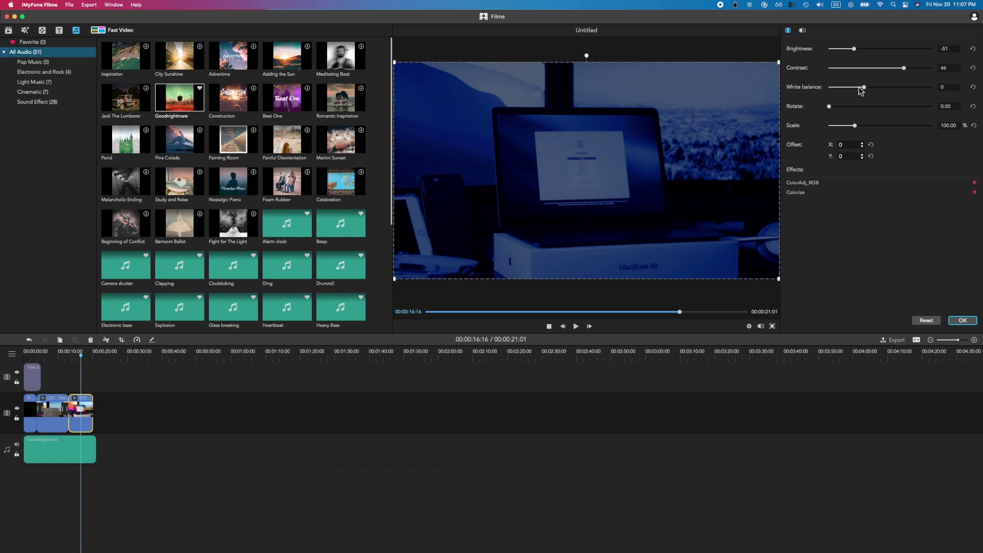
pyautogui.moveTo(831, 107); pyautogui.dragTo(899, 125)
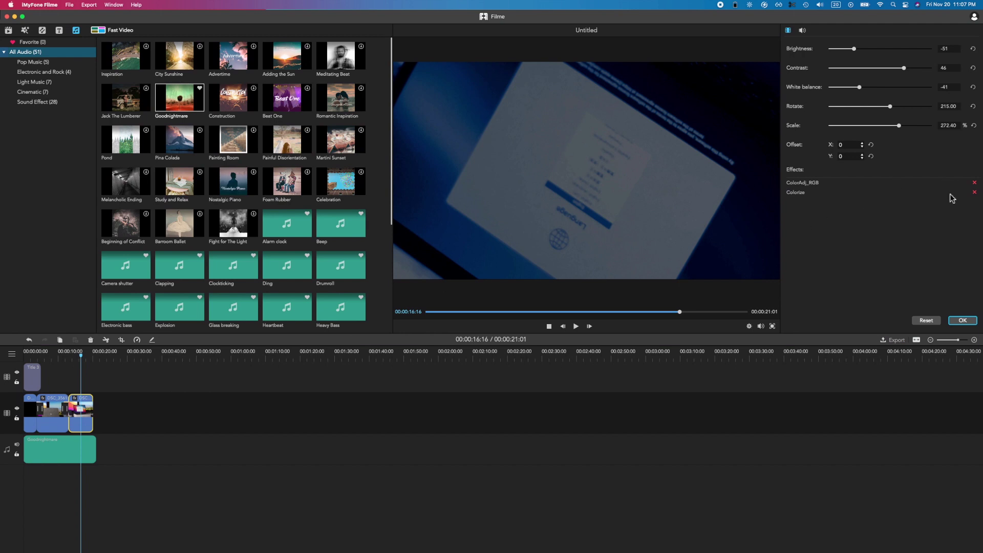
# Remove the ColorAdj_RGB and Colorize effects from the last clip and set its audio fade-in to 3.32 s
pyautogui.click(976, 183)
pyautogui.click(976, 183)
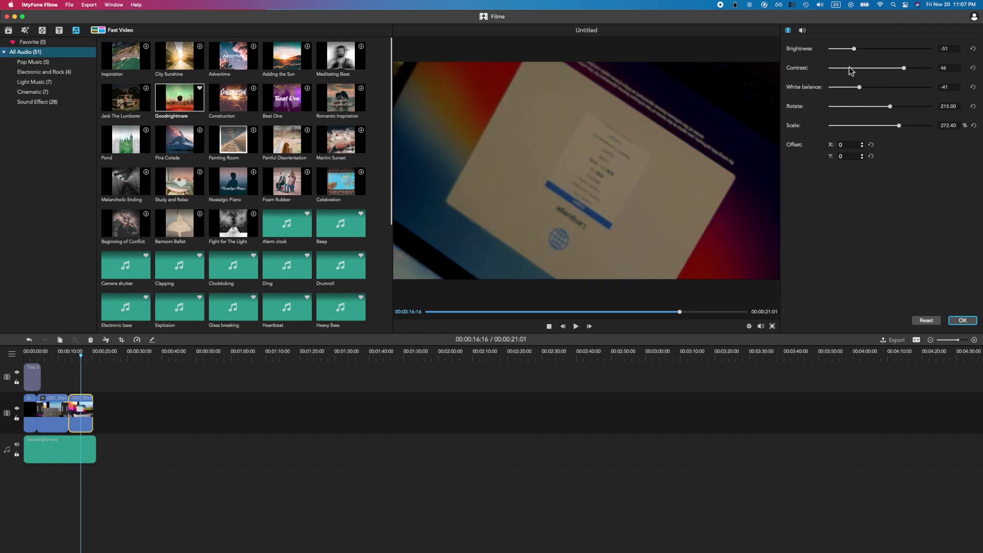
pyautogui.click(802, 31)
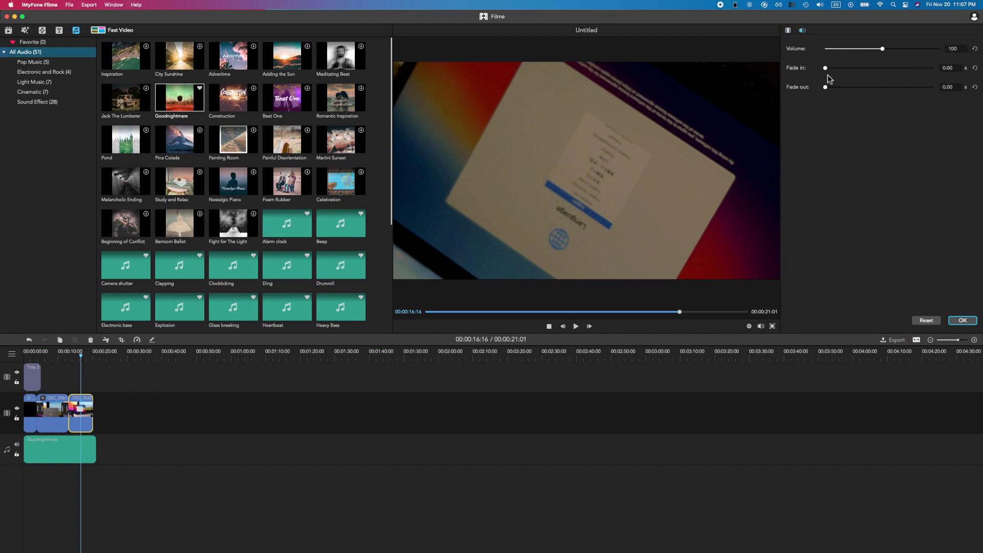
pyautogui.moveTo(828, 68); pyautogui.dragTo(876, 68)
# Open the Fast Video templates and browse the Wedding and Birthday categories
pyautogui.click(105, 29)
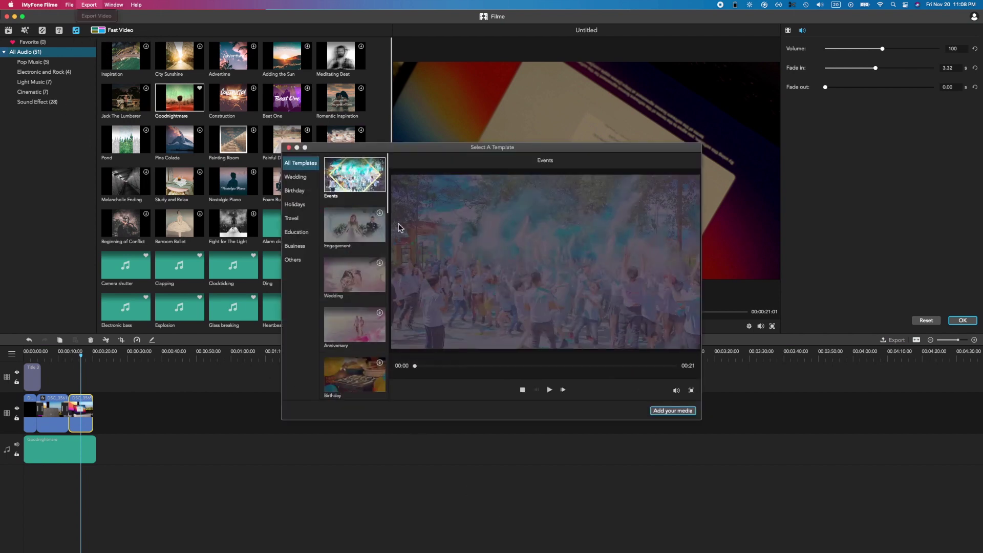
pyautogui.click(305, 179)
pyautogui.click(305, 191)
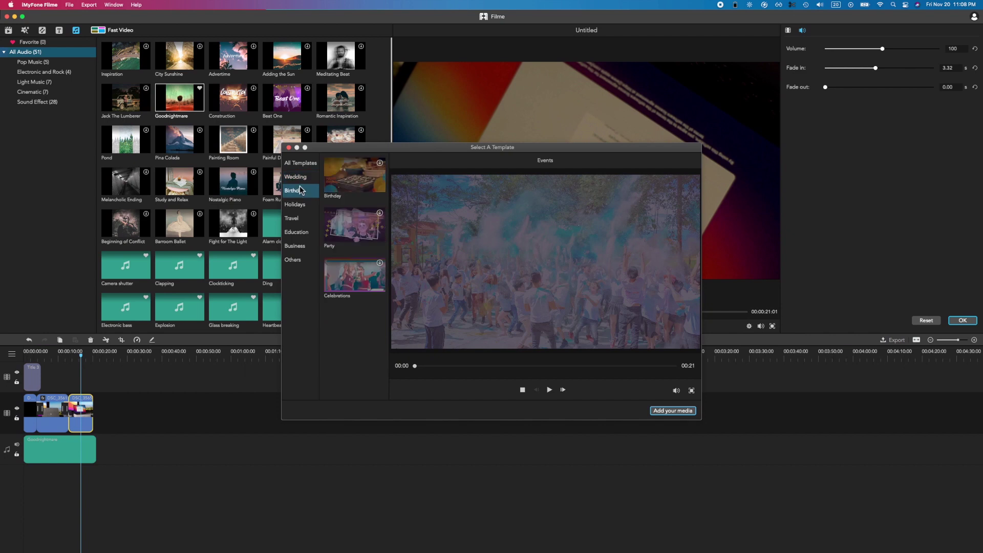
# Browse the Holidays and Travel categories of the Fast Video templates, exit Fast Video mode and return to the My Media library
pyautogui.click(305, 205)
pyautogui.click(306, 218)
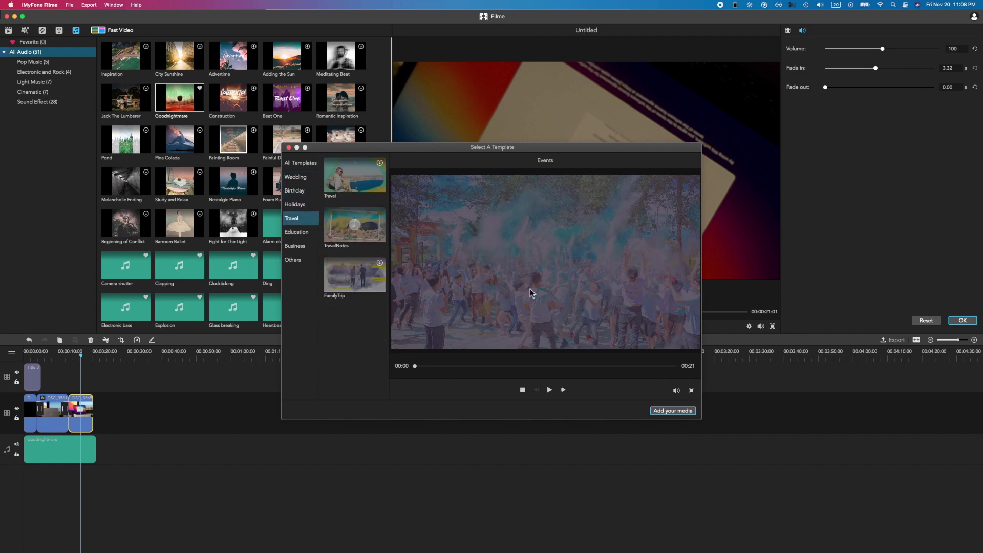
pyautogui.click(679, 415)
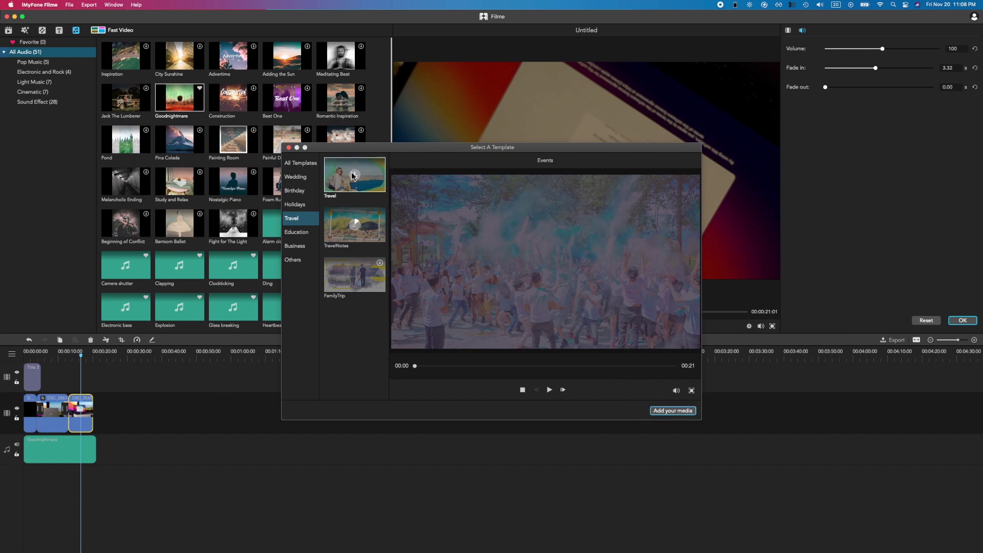
pyautogui.click(289, 148)
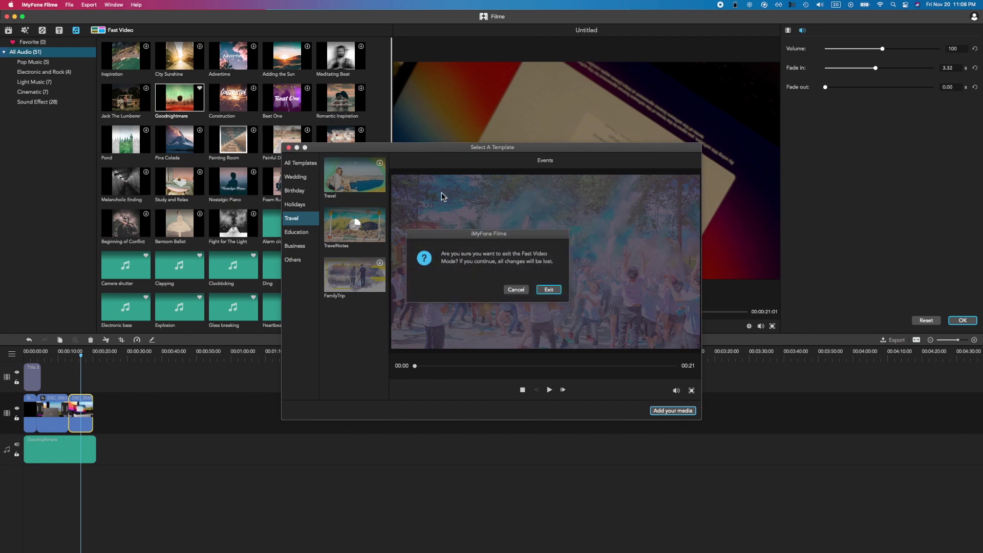
pyautogui.click(547, 290)
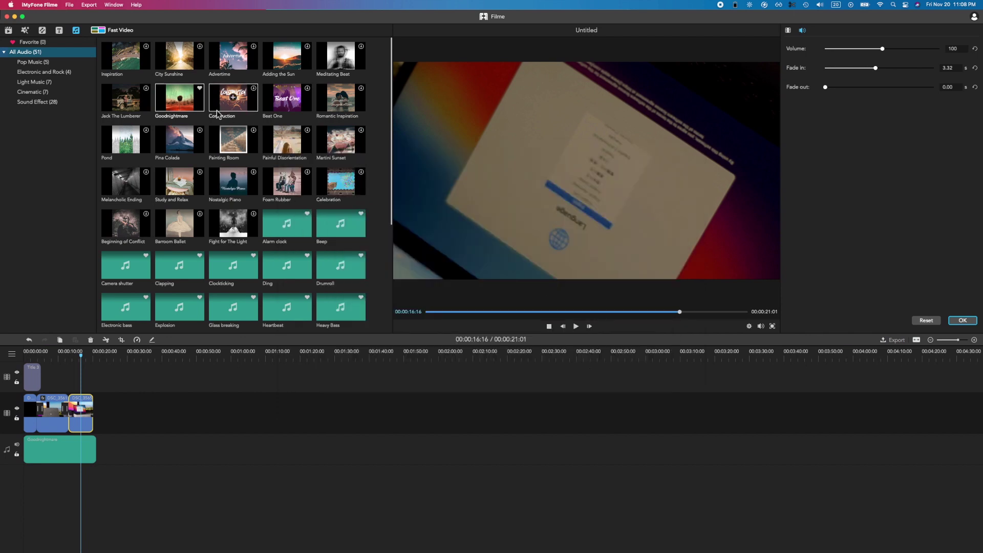
pyautogui.click(9, 30)
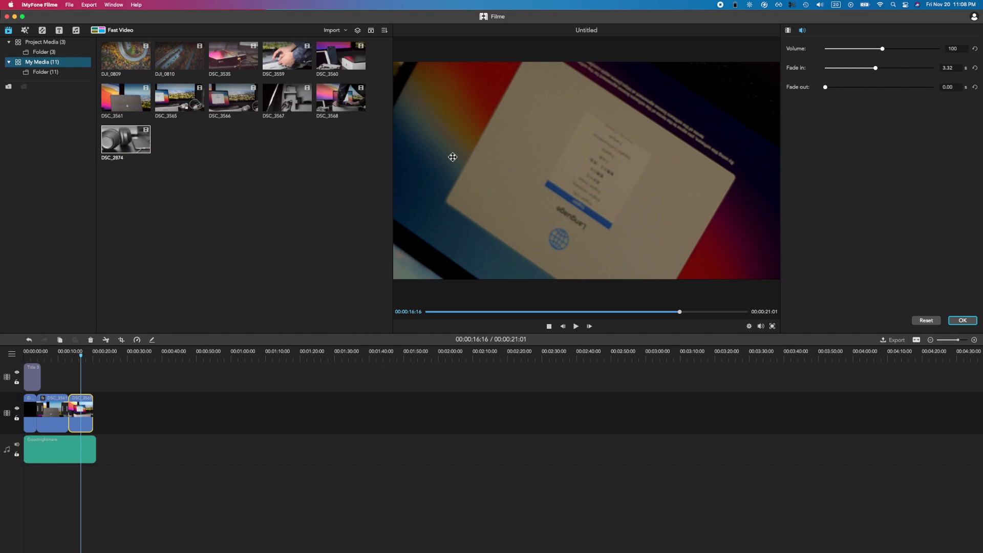
# Review the MP4 export options and the save-location chooser, cancel the export and move the playhead to 00:00:03:06
pyautogui.click(918, 340)
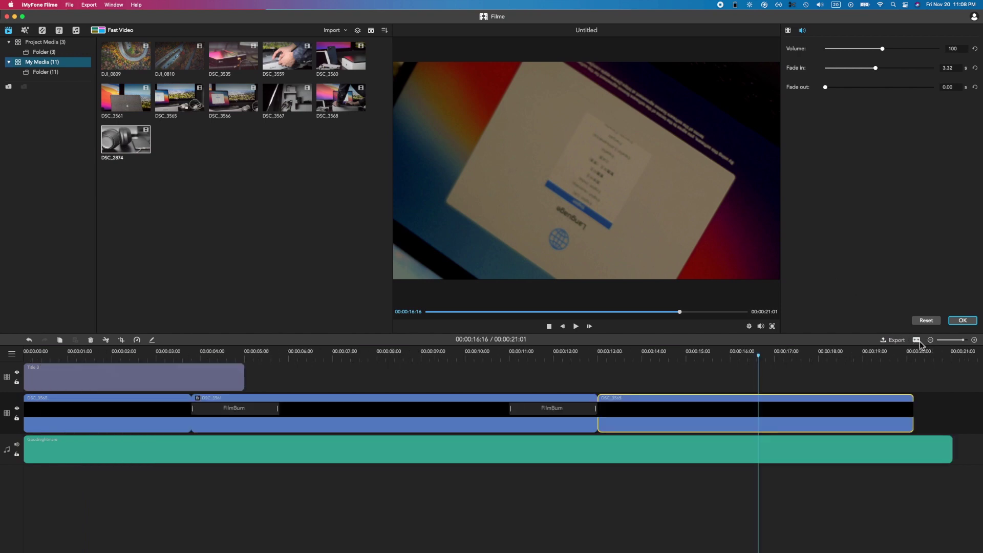
pyautogui.click(891, 340)
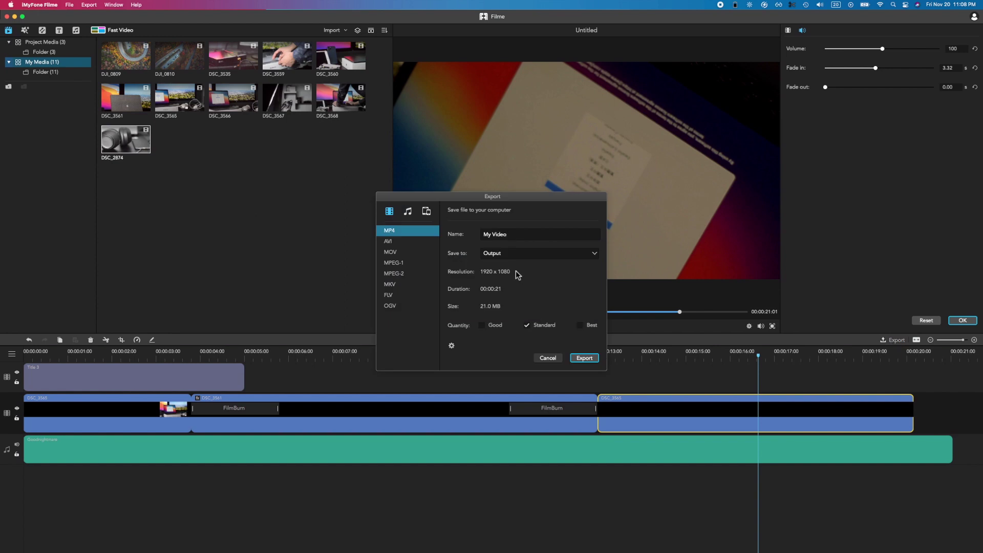
pyautogui.tripleClick(499, 237)
pyautogui.click(592, 256)
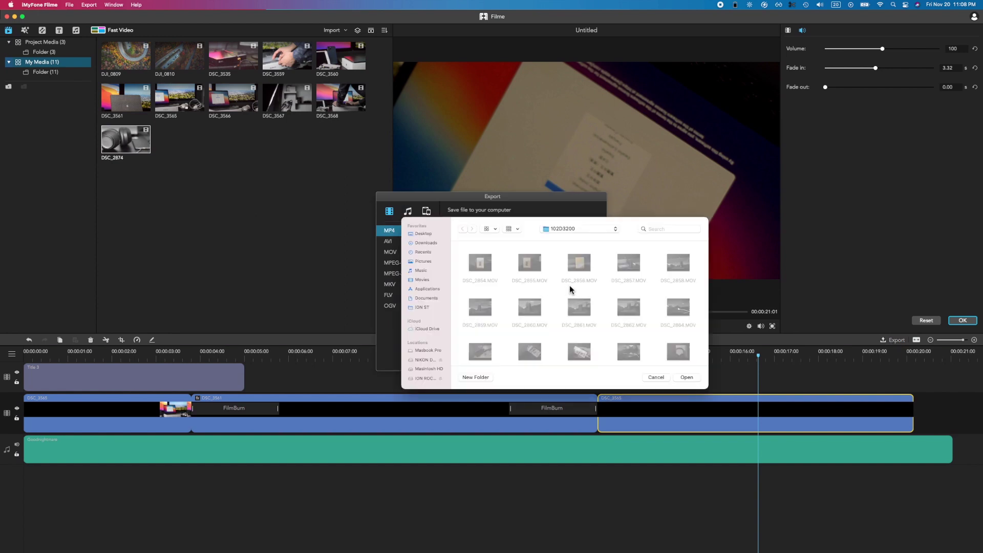
pyautogui.click(655, 376)
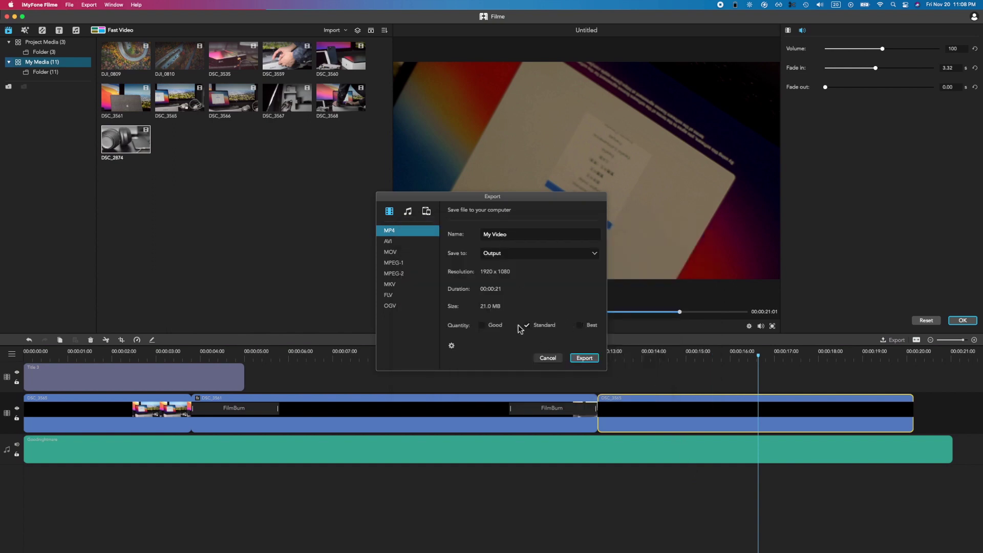
pyautogui.click(559, 358)
pyautogui.click(167, 355)
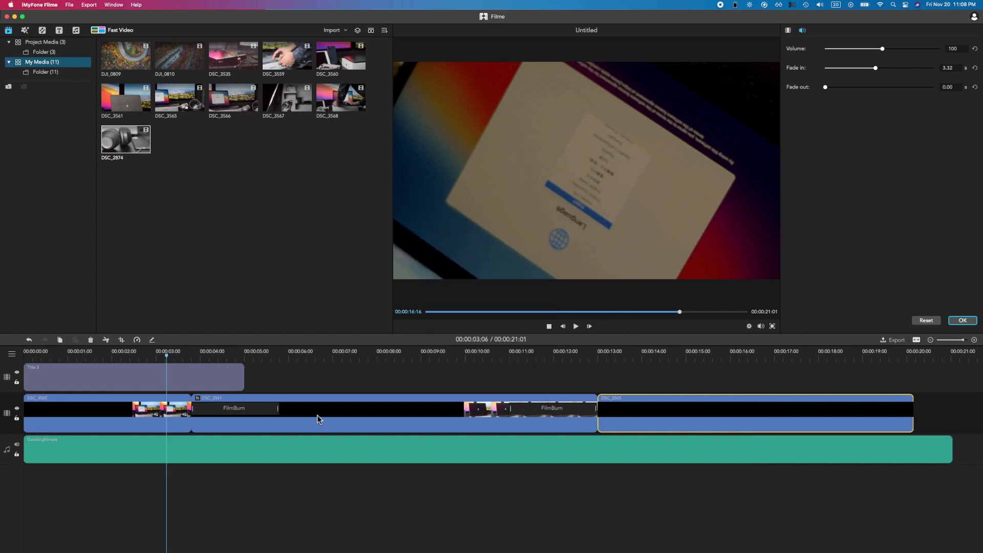
pyautogui.click(318, 415)
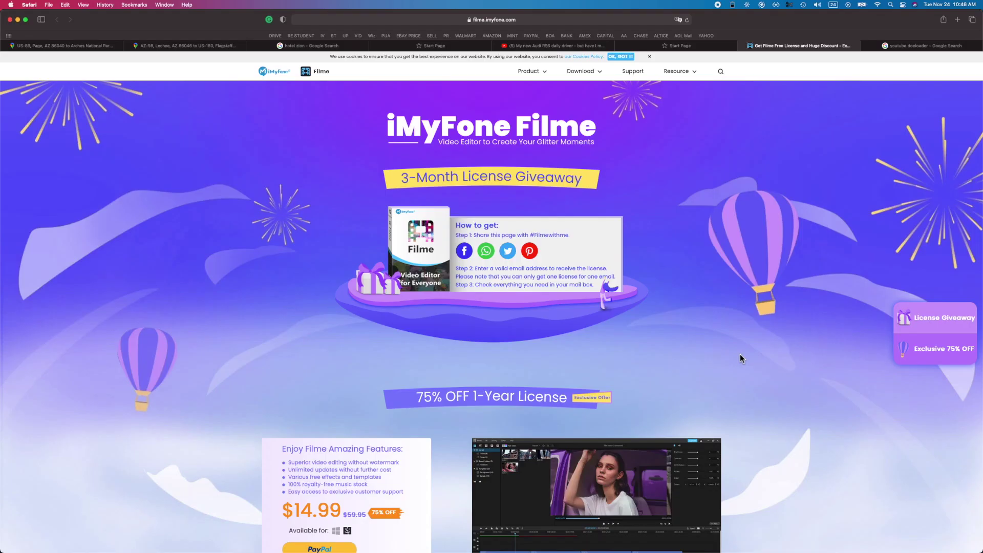
# Switch to Safari and examine the 3-Month License Giveaway steps and the 75% OFF 1-Year License offer on the iMyFone Filme page
pyautogui.scroll(5, 502, 228)
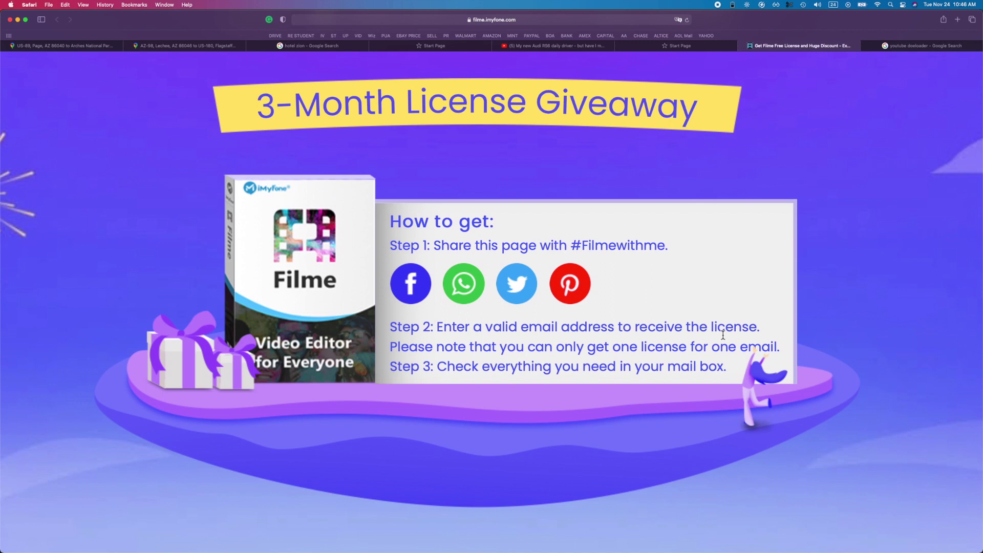
pyautogui.scroll(-5, 766, 305)
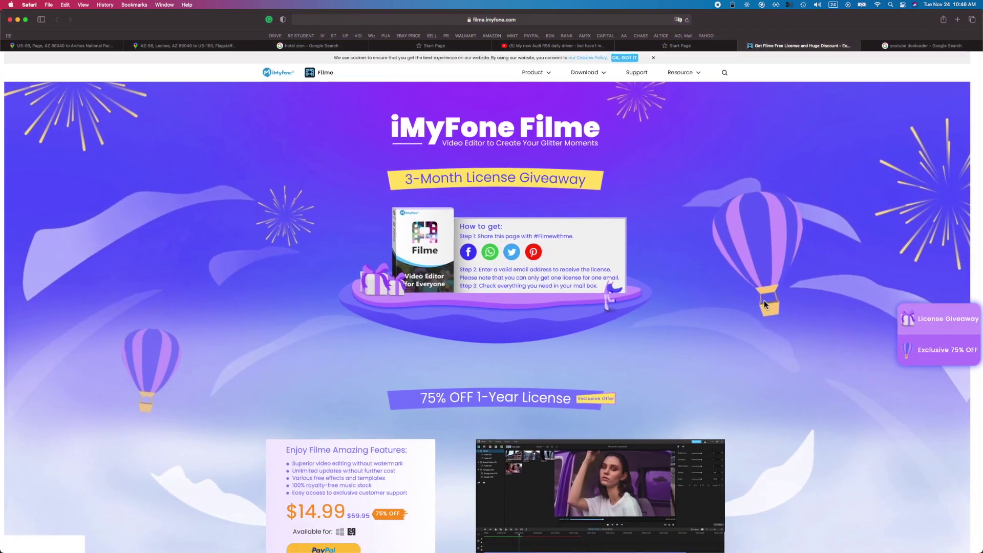
pyautogui.scroll(-3, 651, 285)
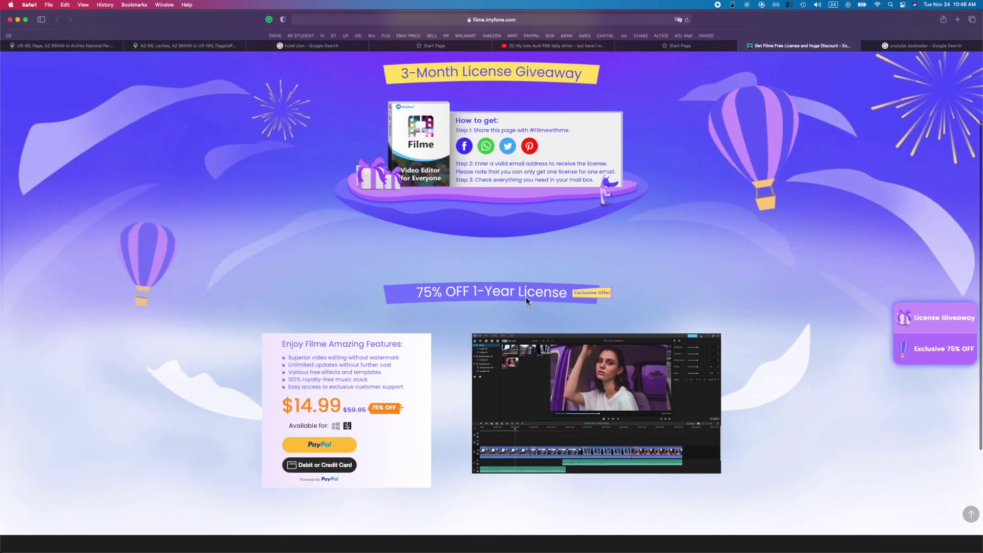
pyautogui.scroll(-3, 659, 288)
pyautogui.scroll(5, 546, 267)
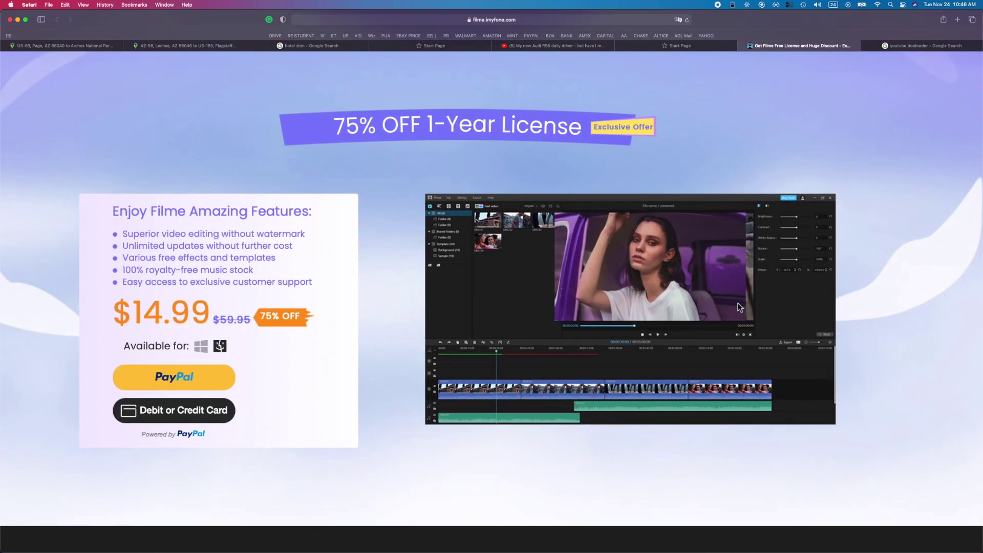
pyautogui.scroll(10, 738, 307)
pyautogui.scroll(-5, 730, 302)
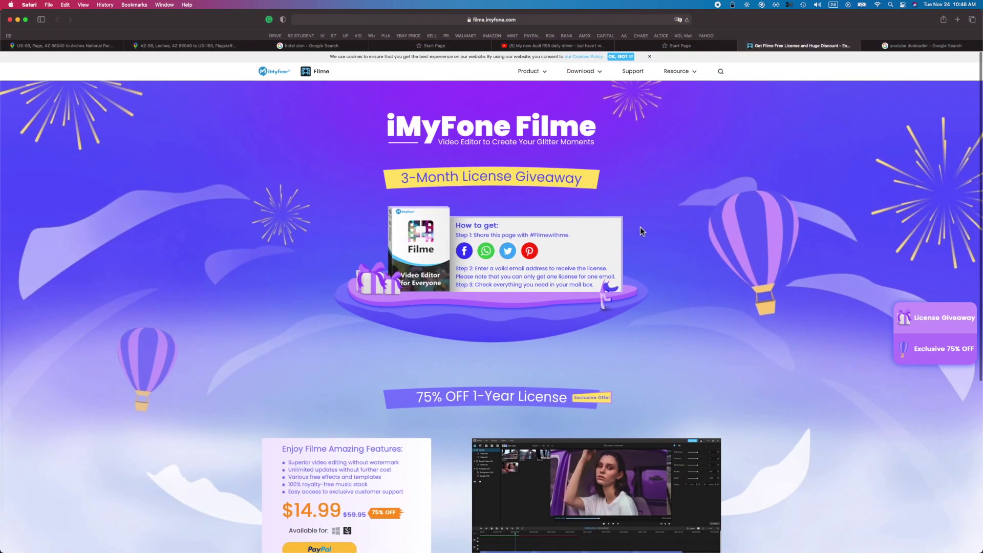